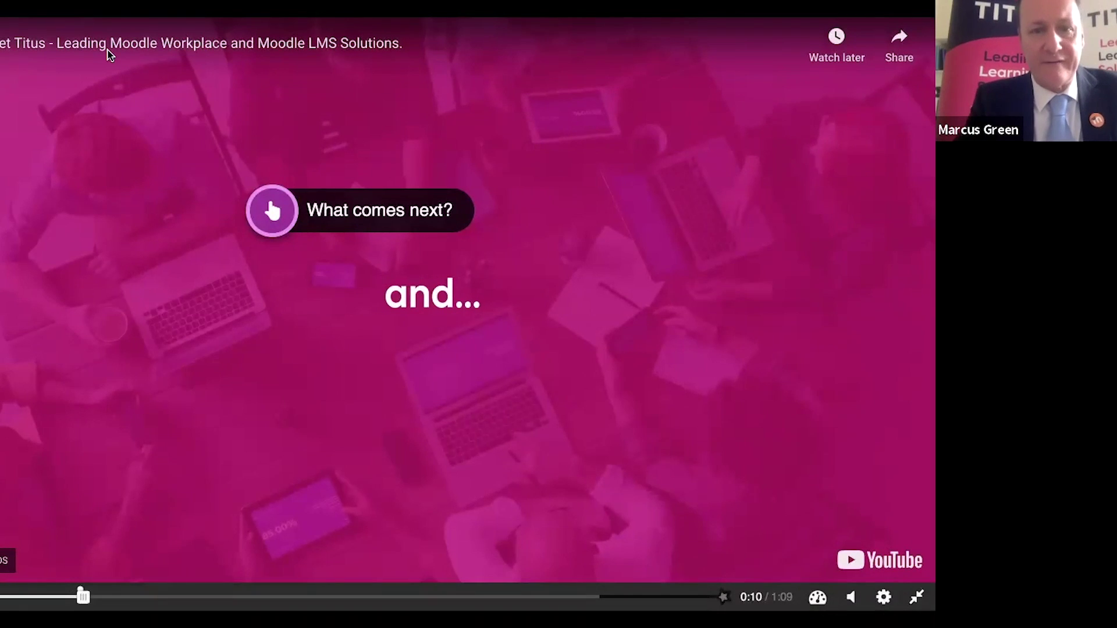
Step: Leave the full-screen video and open the activity and resource chooser for the General section
key("Escape")
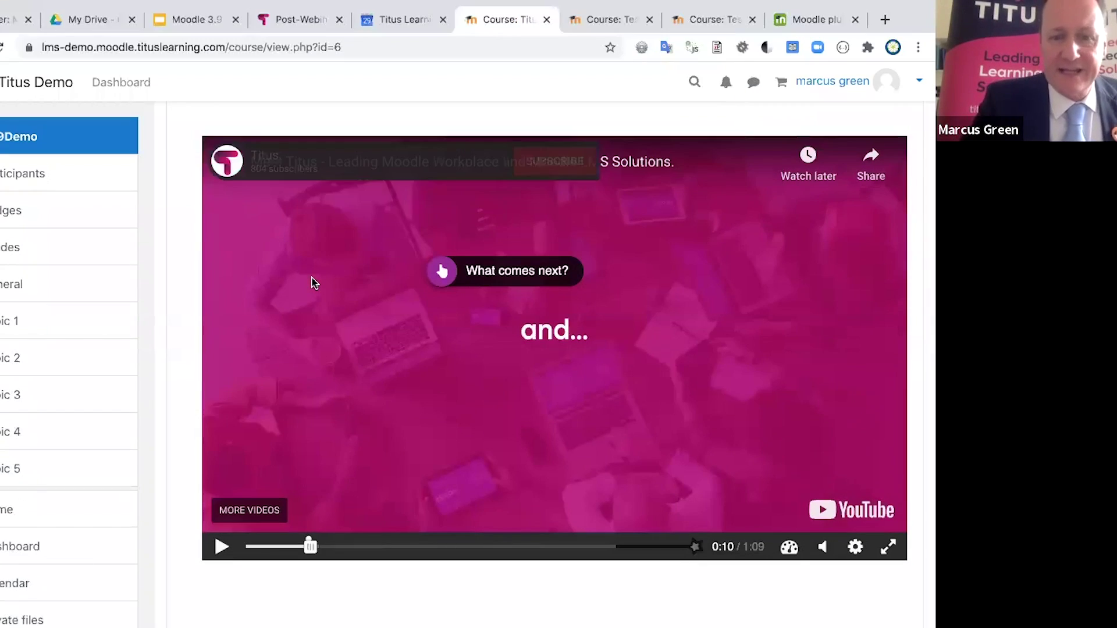
scroll(313, 284, "down", 3)
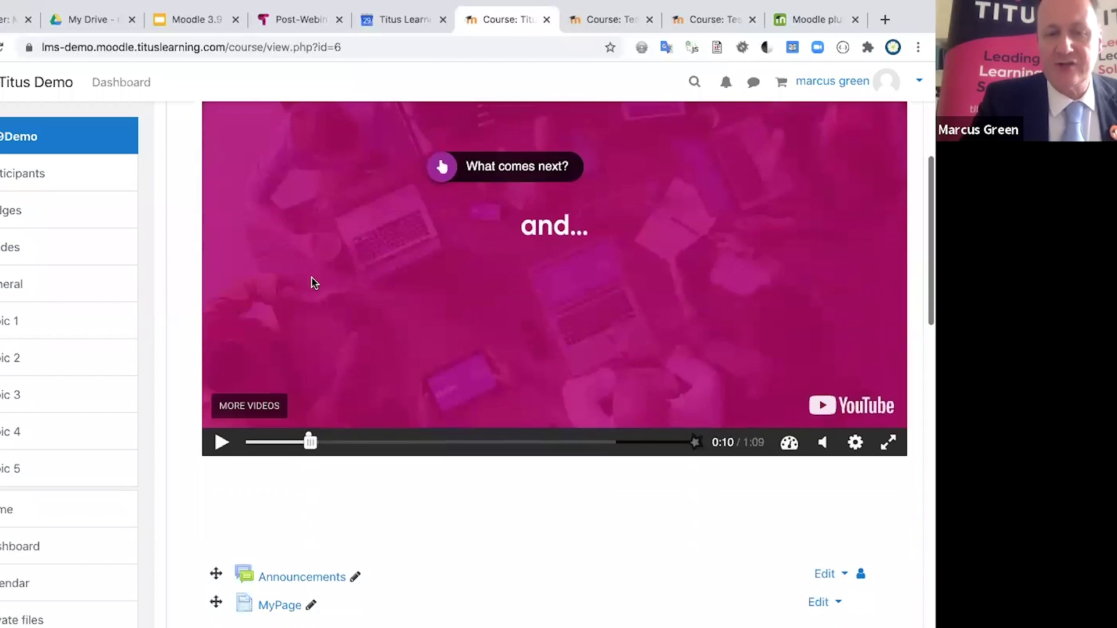
scroll(312, 283, "down", 10)
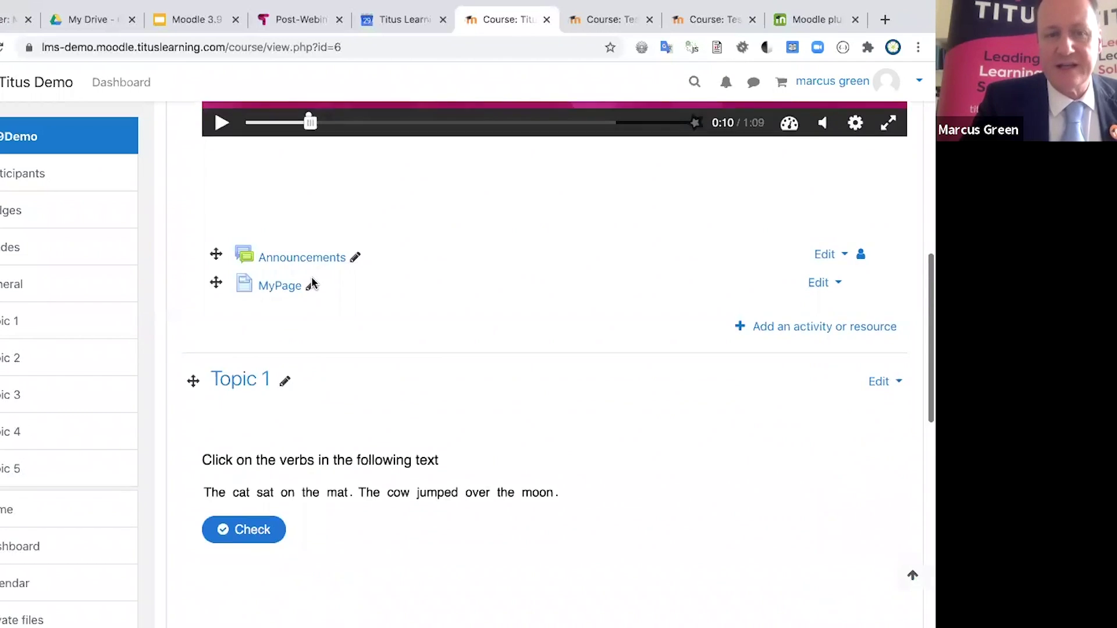
scroll(313, 283, "down", 2)
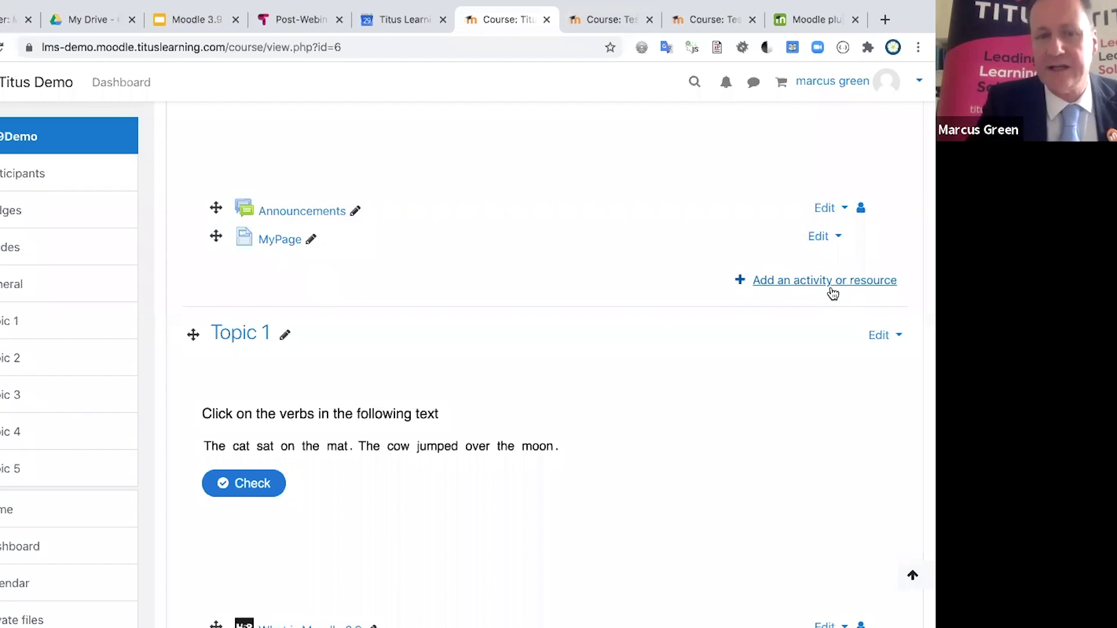
left_click(790, 285)
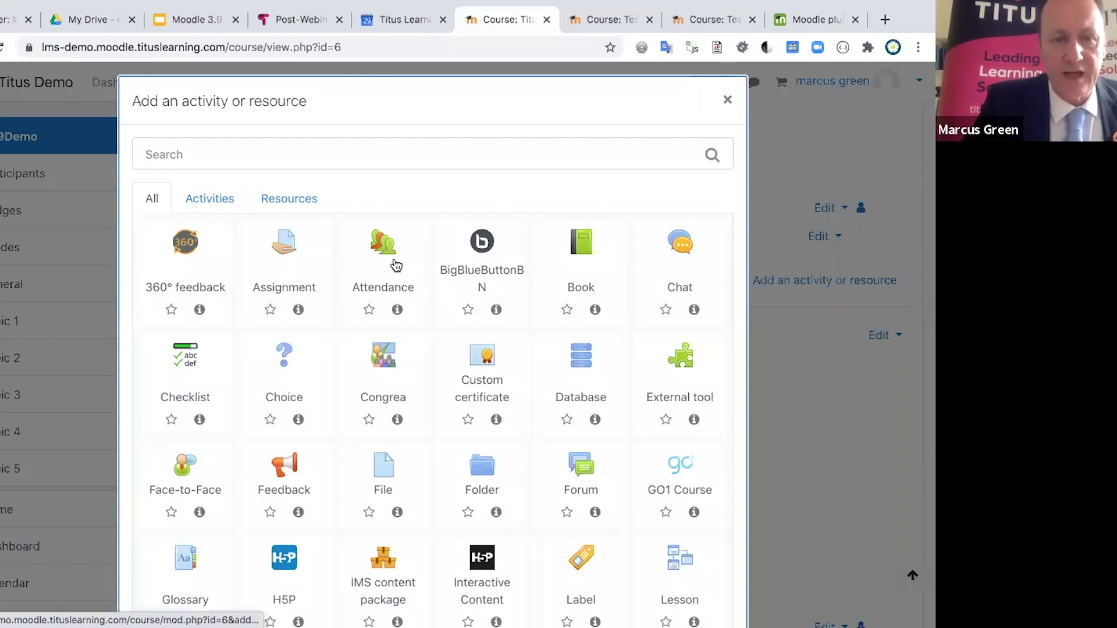
Step: Compare the Resources, Activities and All categories in the activity chooser
left_click(287, 201)
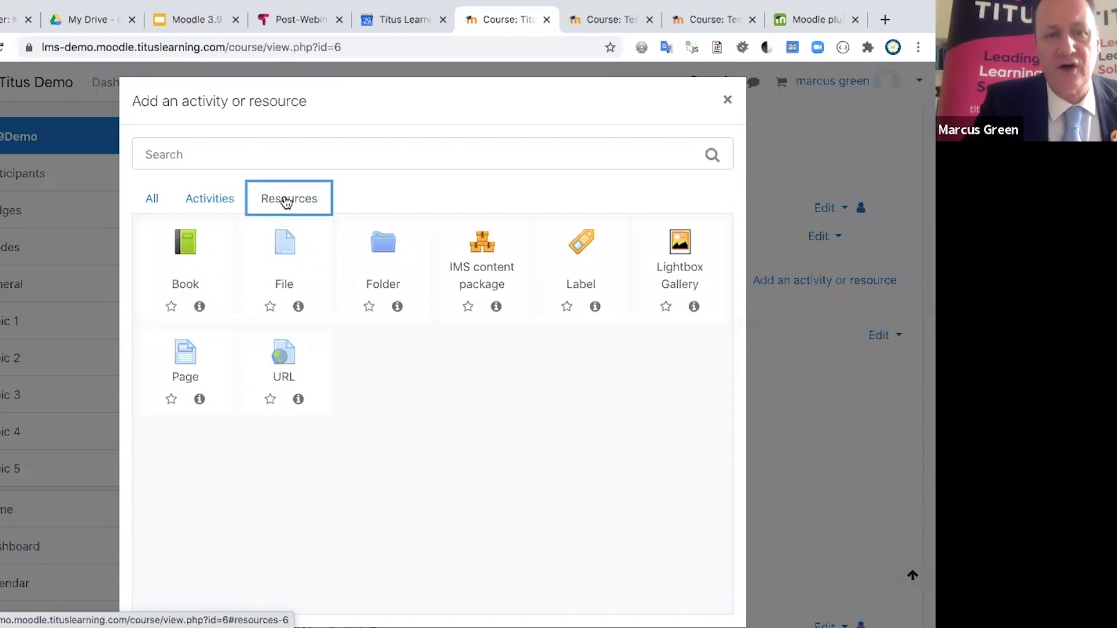
left_click(212, 199)
left_click(278, 200)
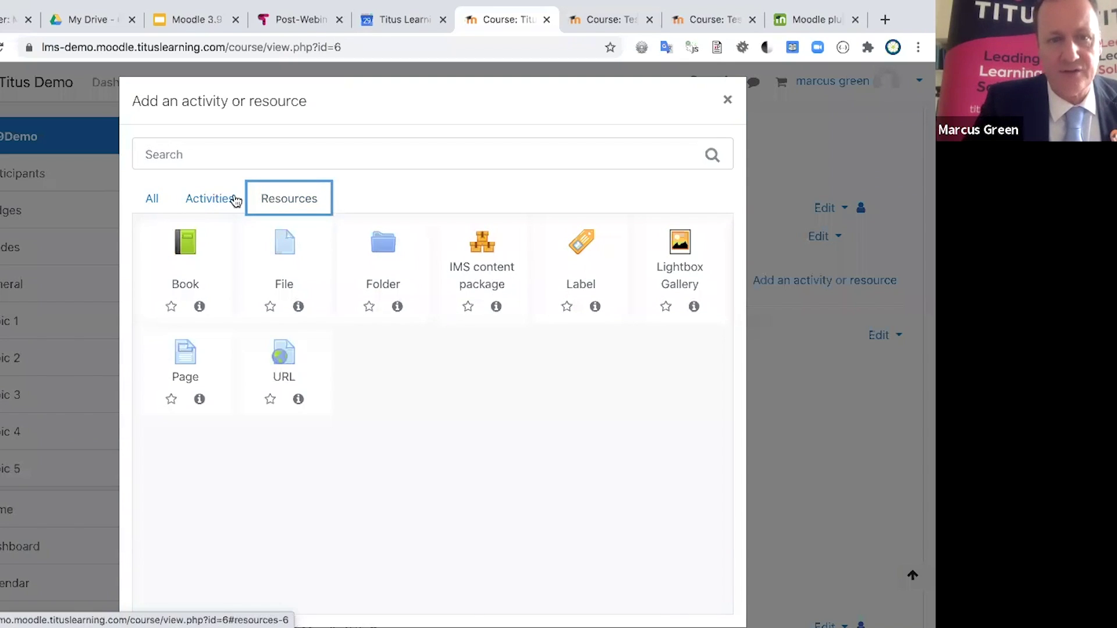
left_click(210, 199)
left_click(150, 200)
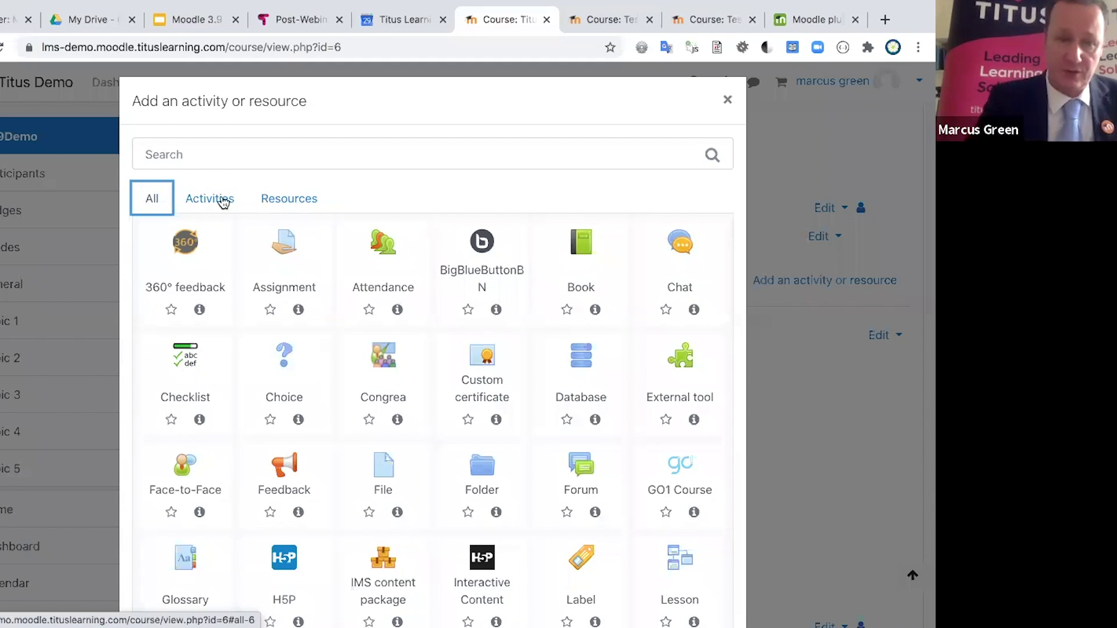
left_click(204, 202)
left_click(275, 201)
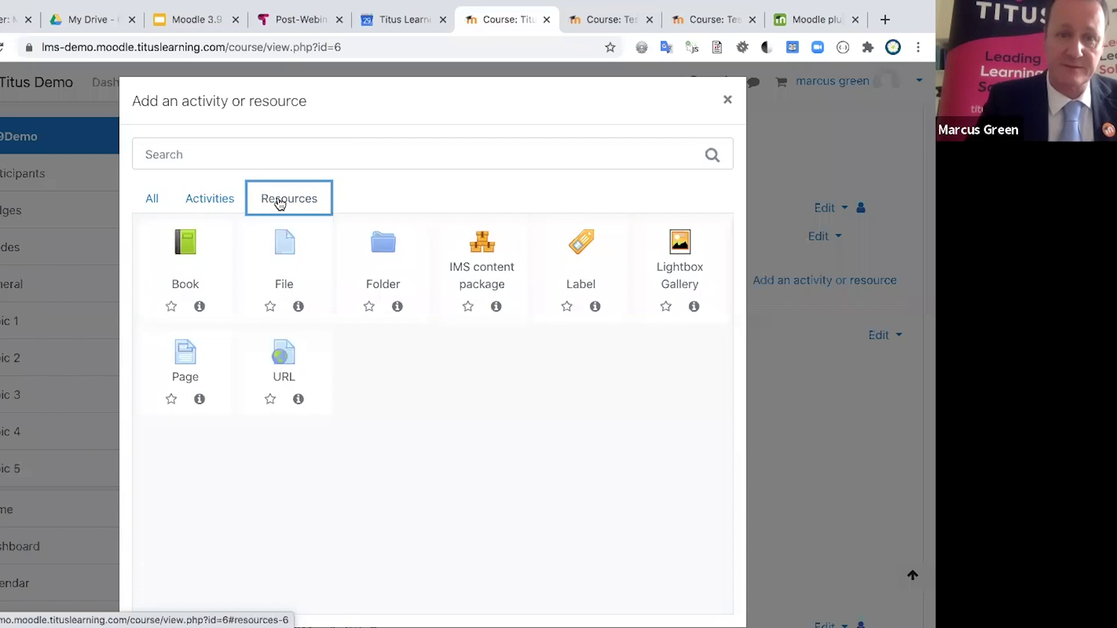
left_click(199, 198)
left_click(155, 197)
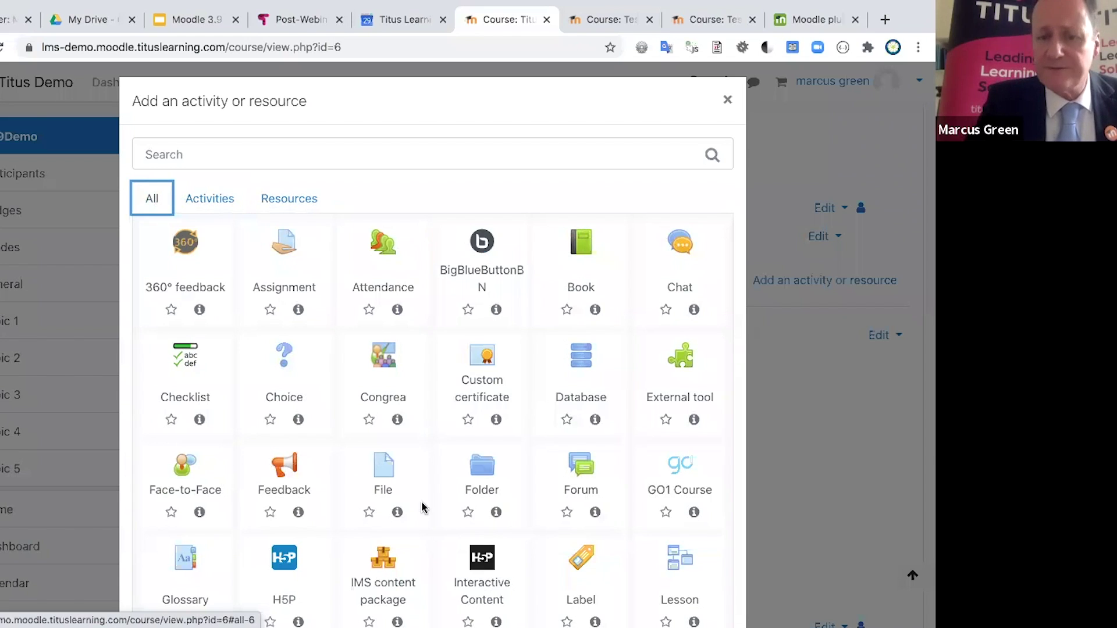
Step: Star the Interactive Content activity and display the starred items in the chooser
scroll(422, 507, "down", 2)
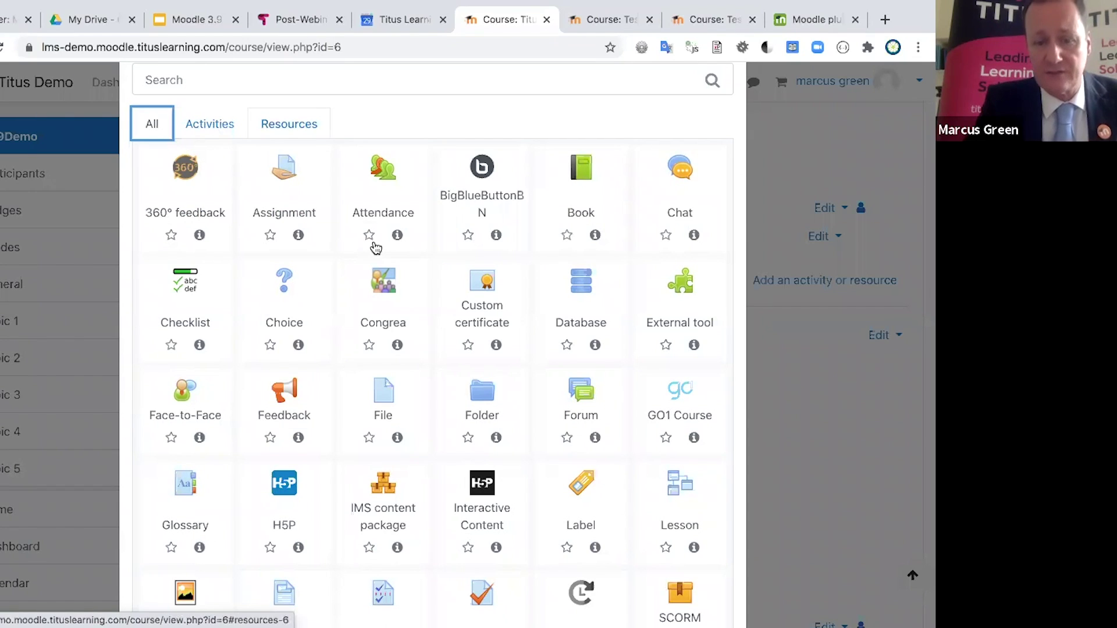
left_click(468, 549)
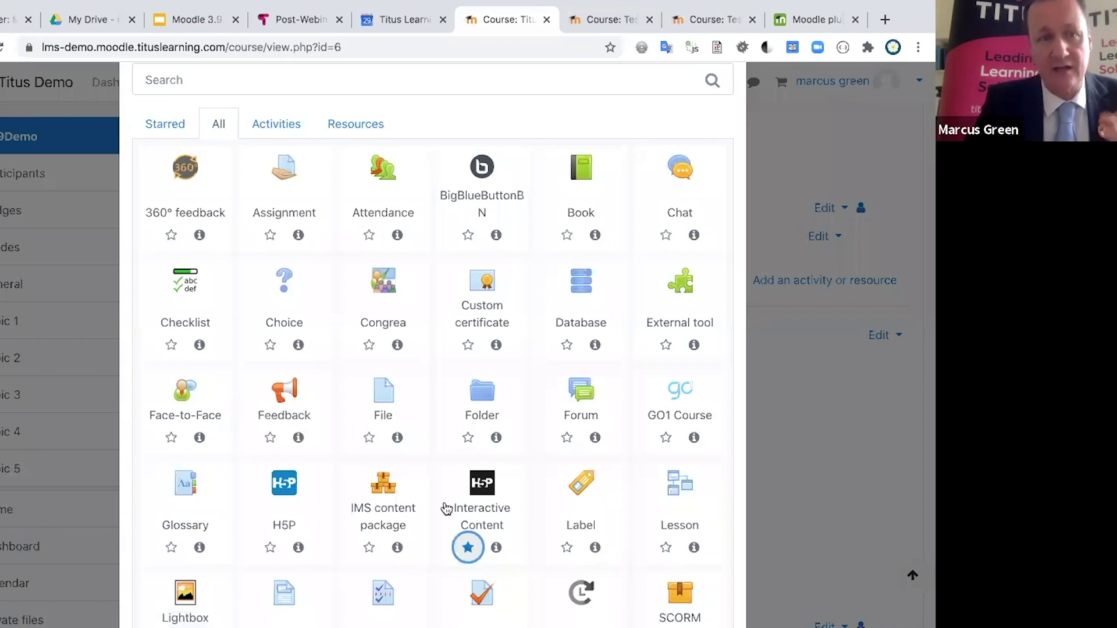
left_click(150, 121)
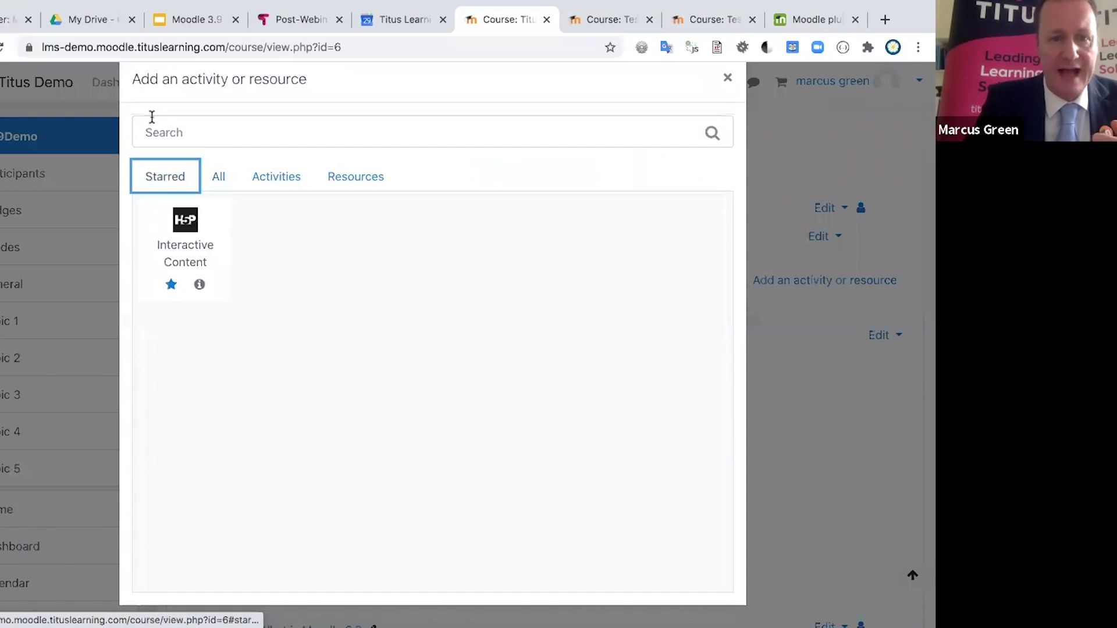
Step: Star the Quiz activity from the full list, review the starred items, and close the chooser
left_click(216, 173)
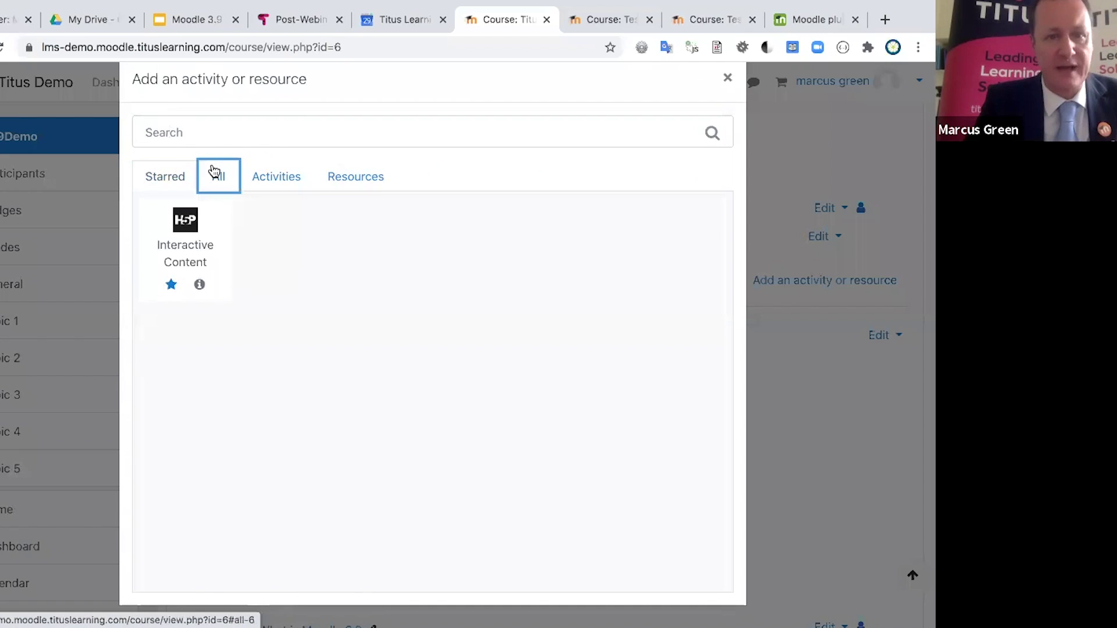
scroll(516, 487, "down", 1)
scroll(516, 487, "down", 3)
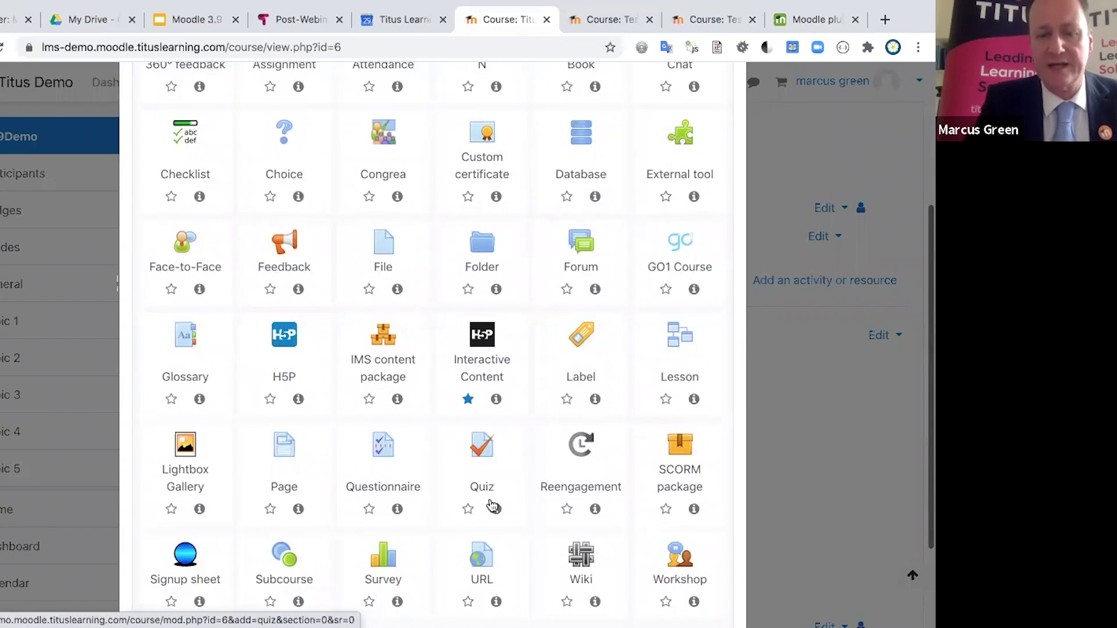
left_click(467, 510)
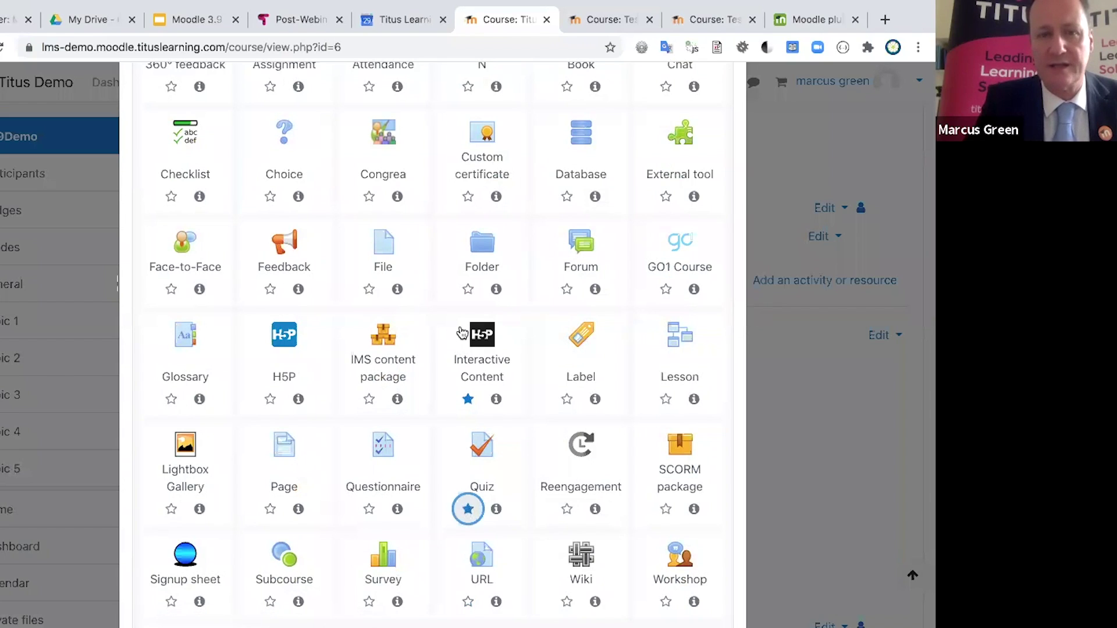
scroll(461, 303, "up", 4)
left_click(156, 204)
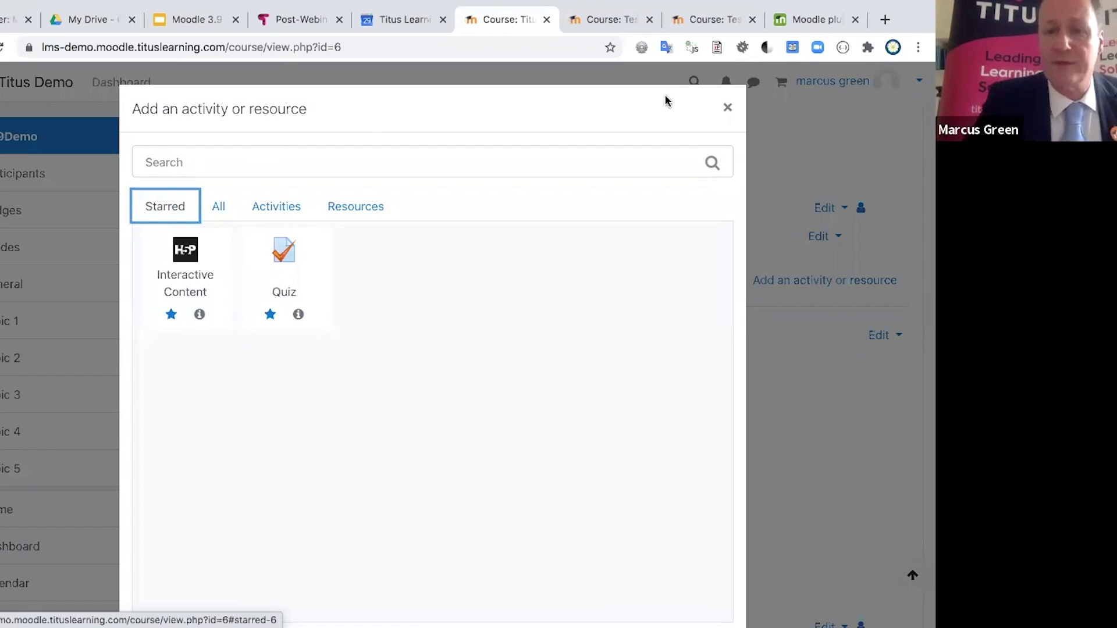
left_click(727, 108)
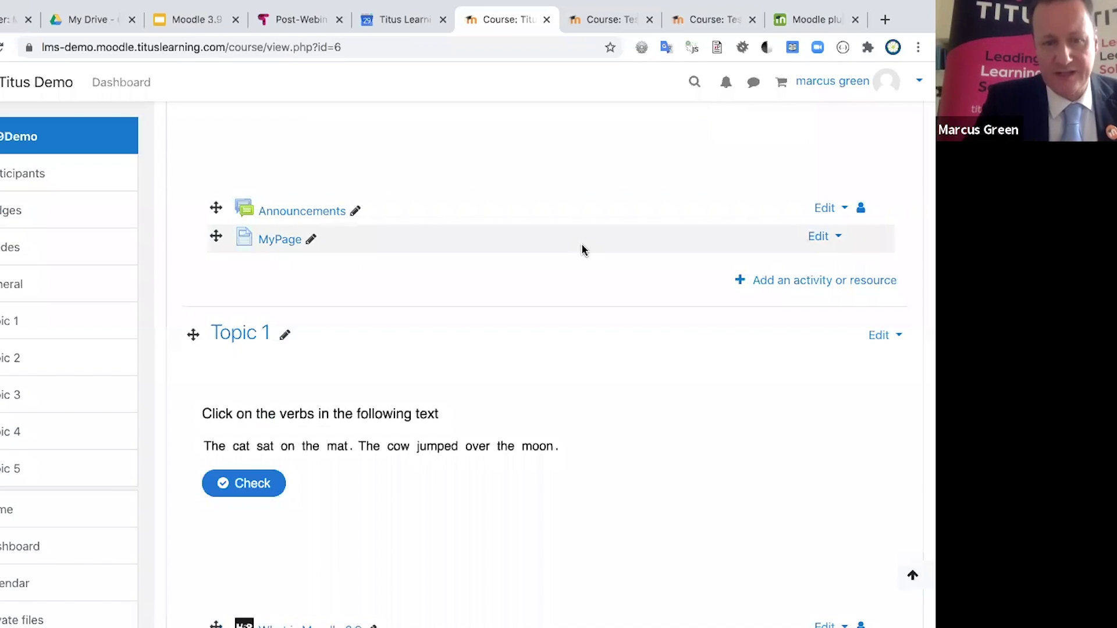
Step: Open the content bank of the T39Demo course
scroll(582, 250, "down", 5)
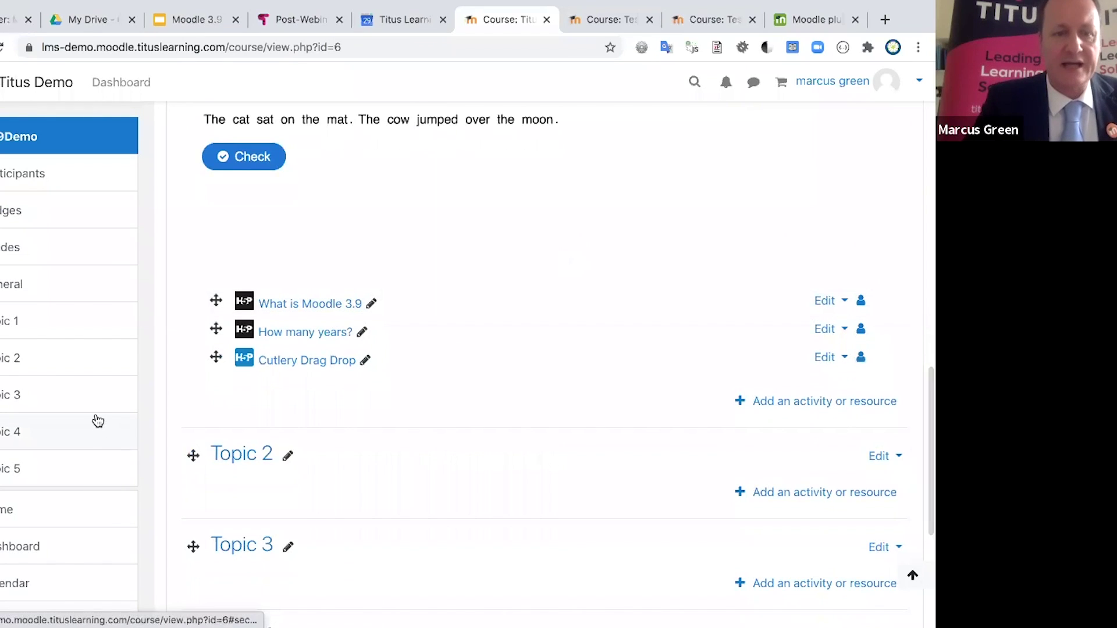
scroll(95, 421, "down", 5)
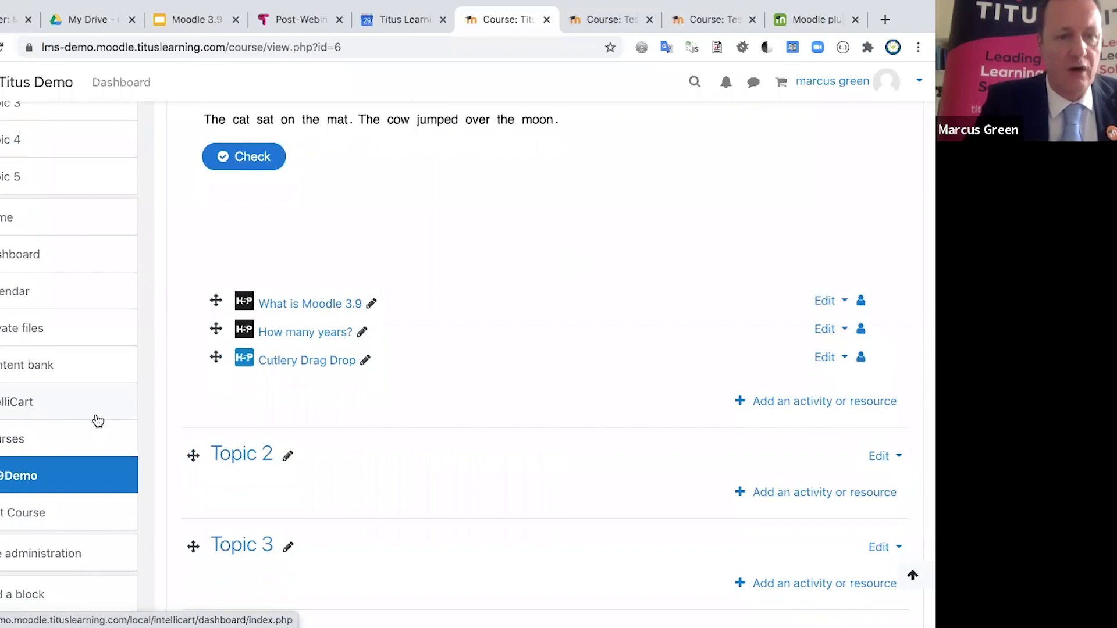
left_click(35, 365)
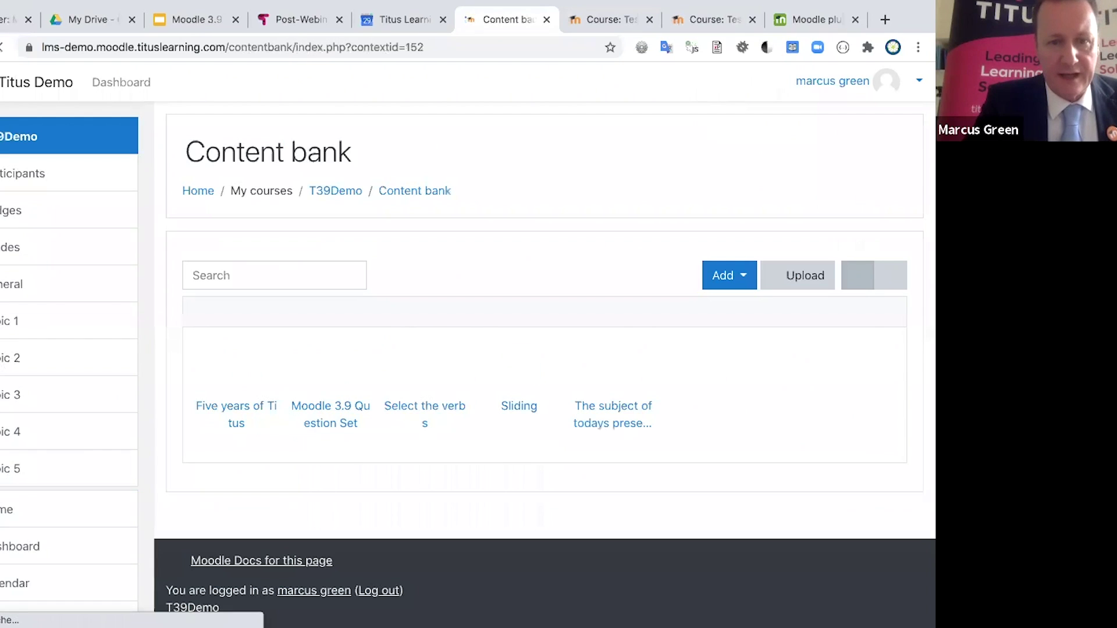
Step: Browse the H5P content types that can be added to the content bank, without choosing one
left_click(732, 275)
scroll(666, 413, "down", 5)
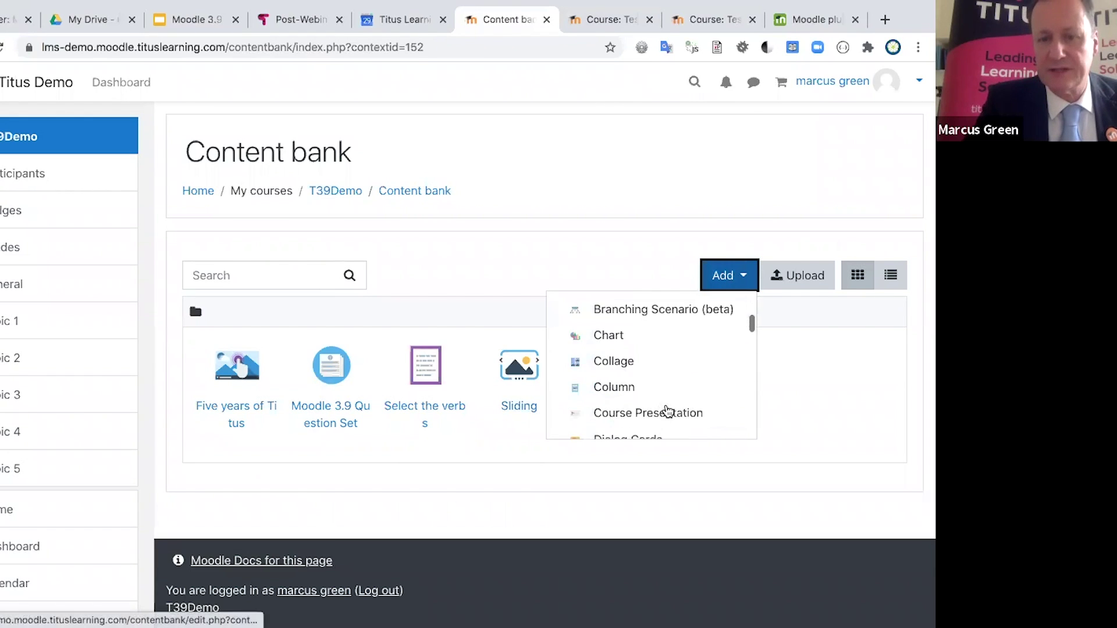
scroll(667, 411, "down", 10)
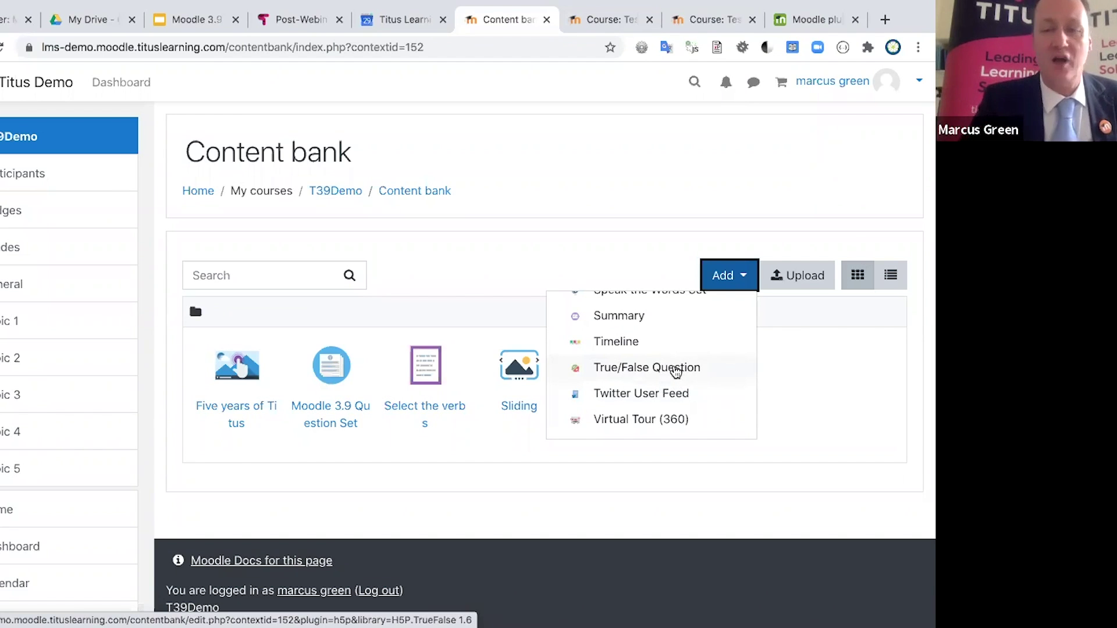
scroll(674, 371, "up", 5)
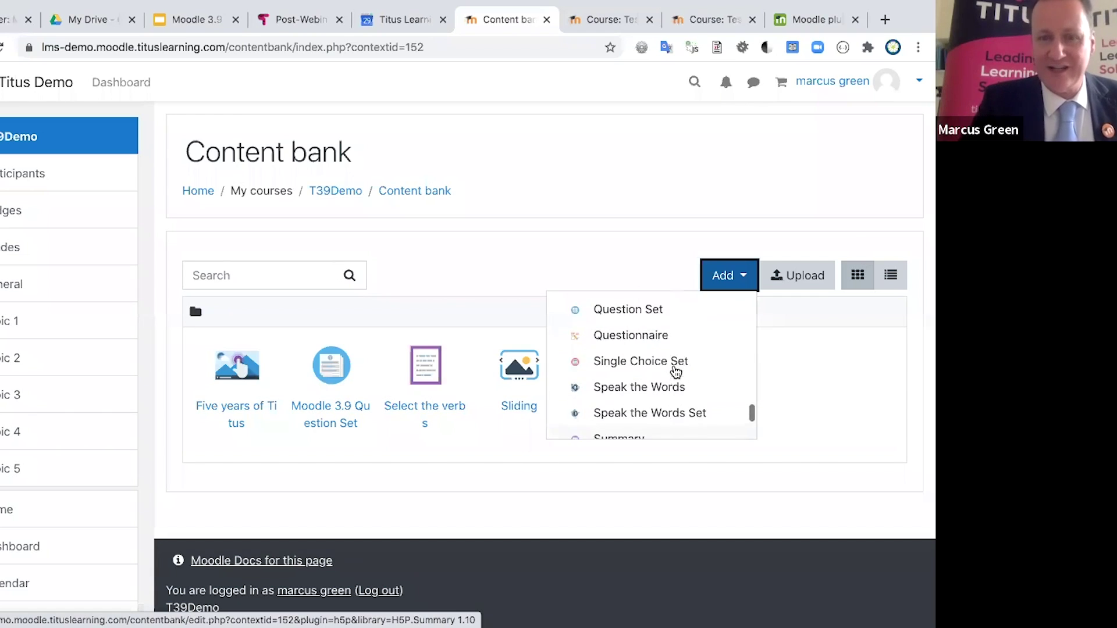
left_click(796, 386)
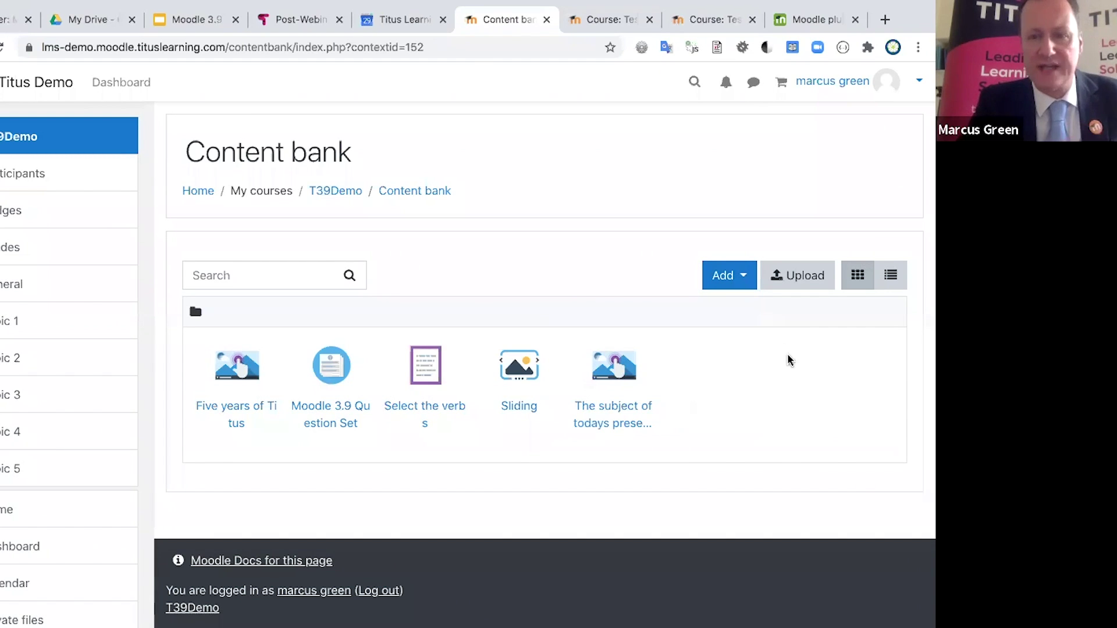
Step: Mark "sat" and "moon" in the Topic 1 verb exercise on the course page and check the answer
scroll(82, 404, "down", 1)
scroll(82, 404, "down", 5)
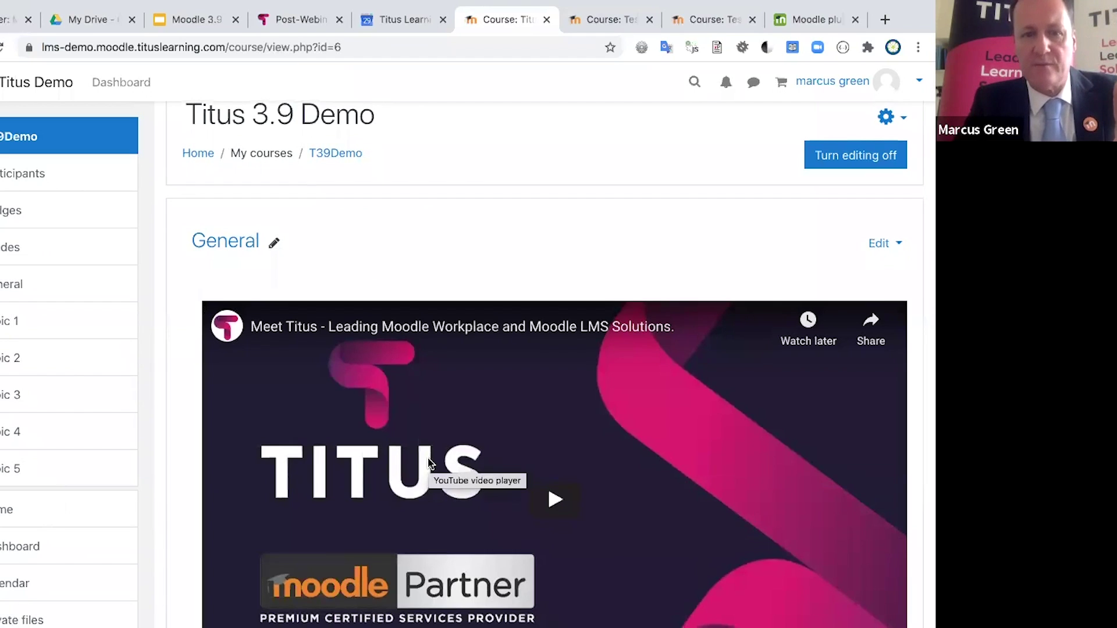
scroll(429, 462, "down", 3)
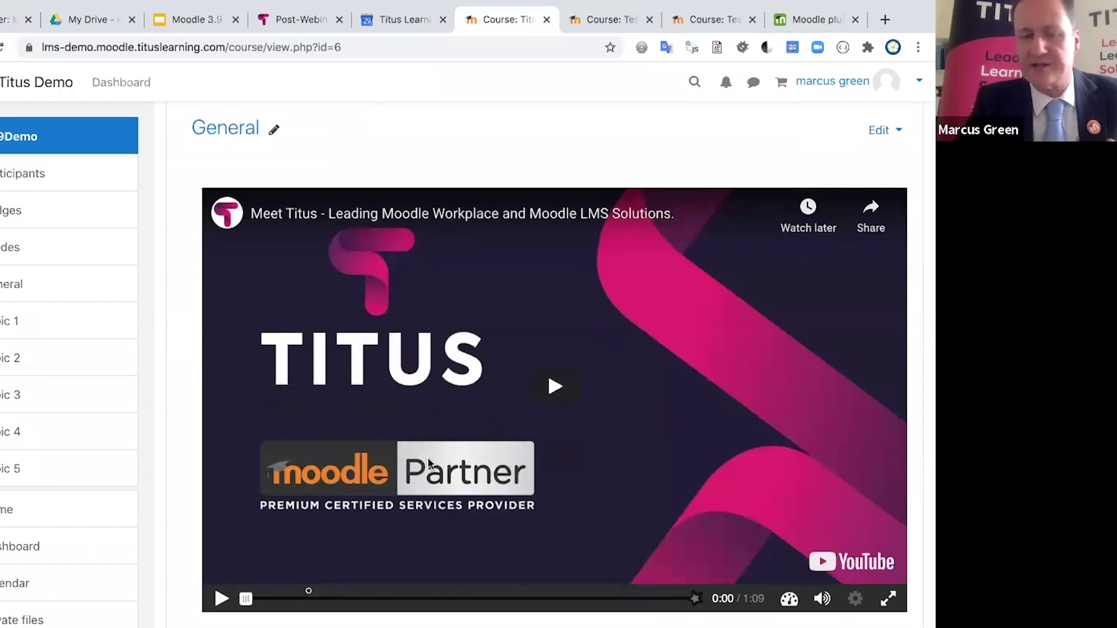
scroll(428, 462, "down", 5)
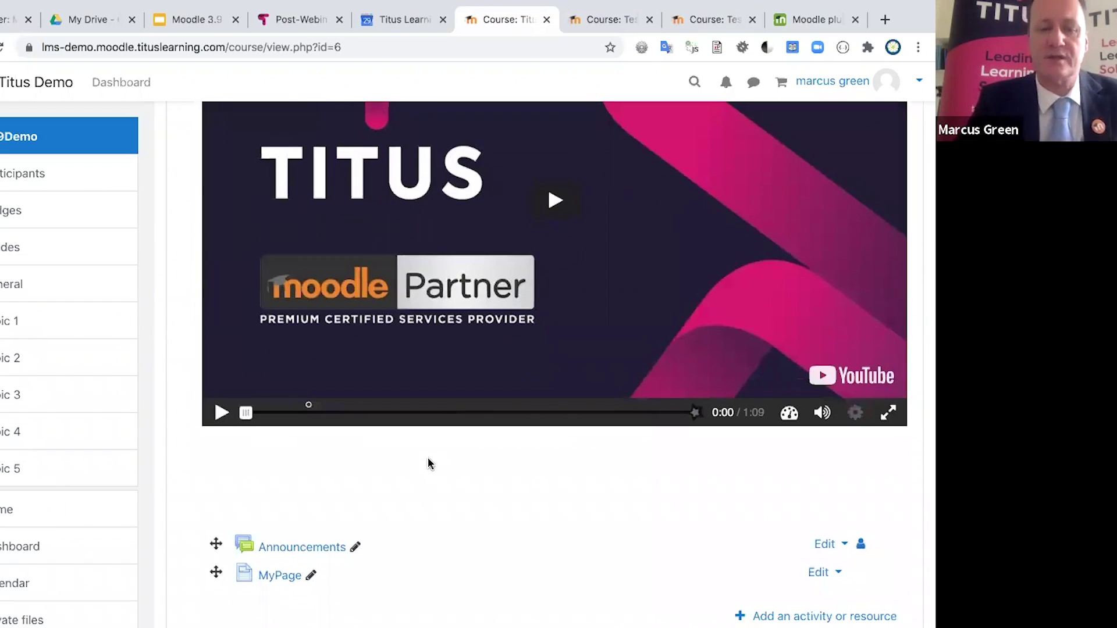
scroll(428, 462, "down", 10)
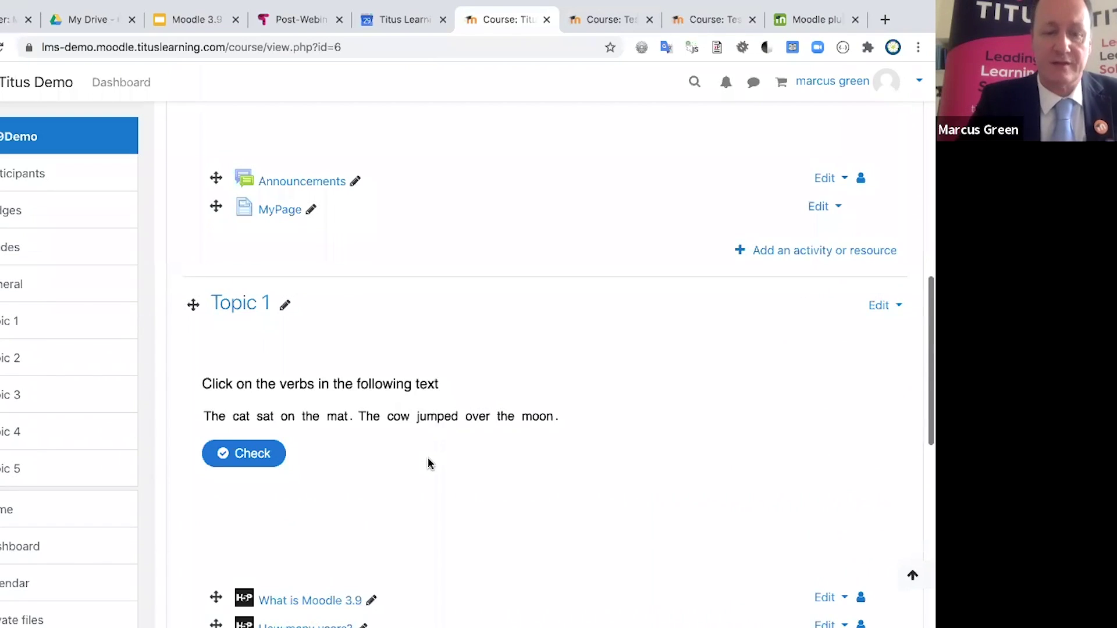
scroll(428, 463, "down", 1)
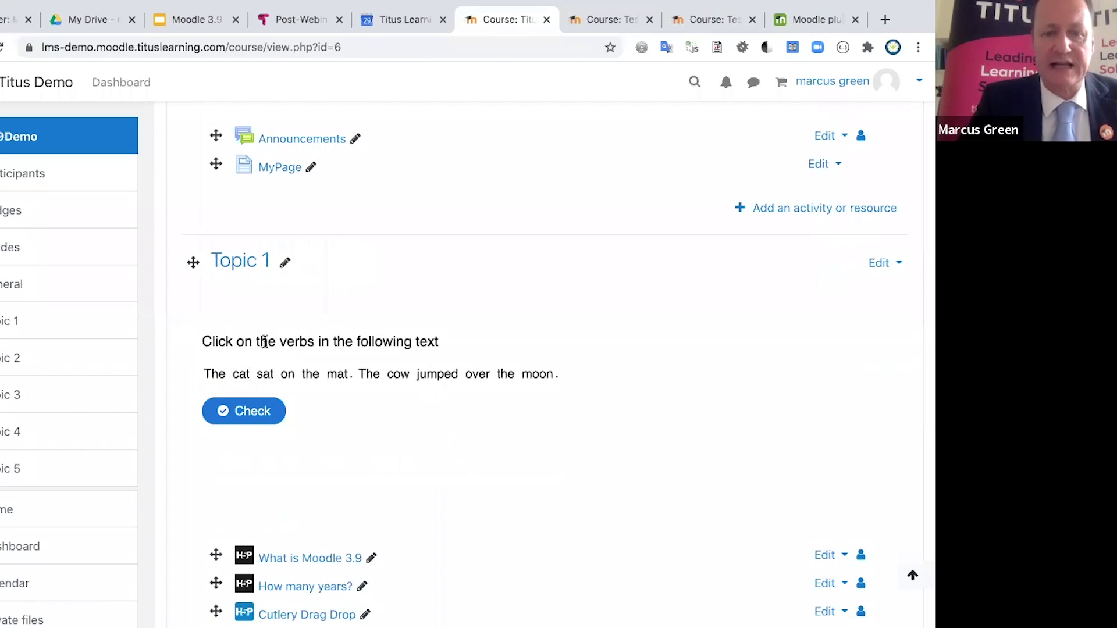
left_click(267, 377)
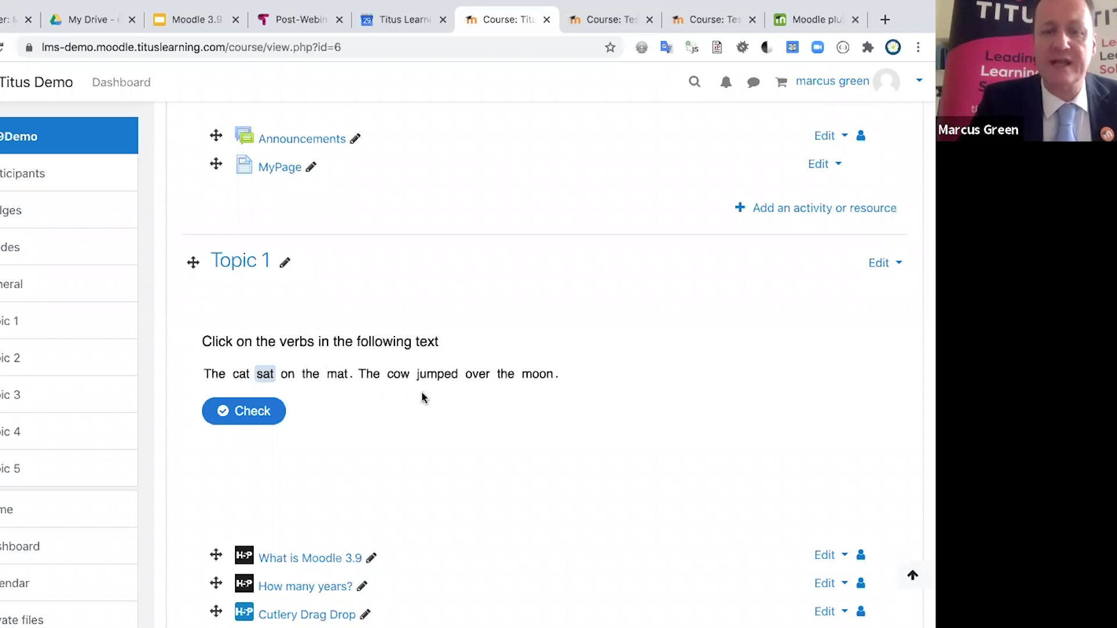
left_click(539, 380)
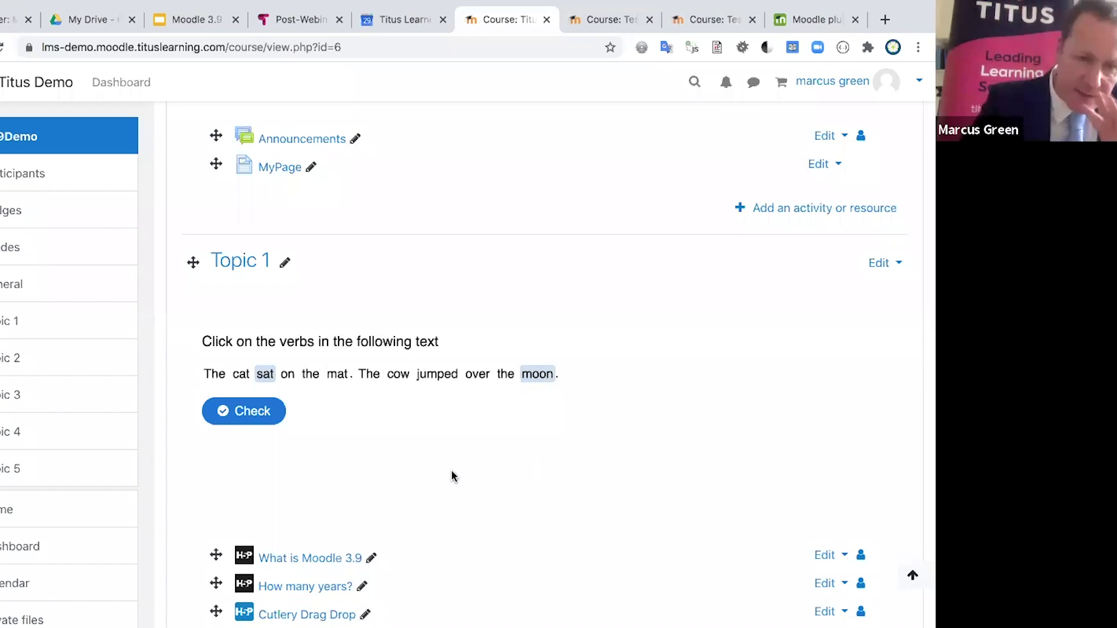
left_click(250, 414)
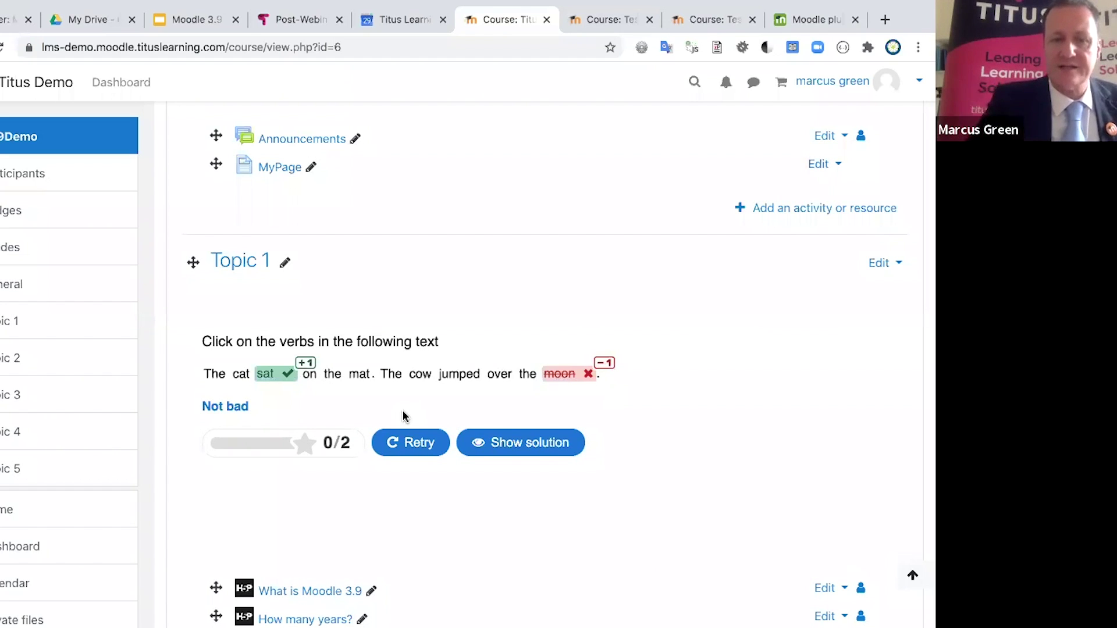
Step: Open the Cutlery Drag Drop activity in Topic 1
scroll(665, 436, "down", 6)
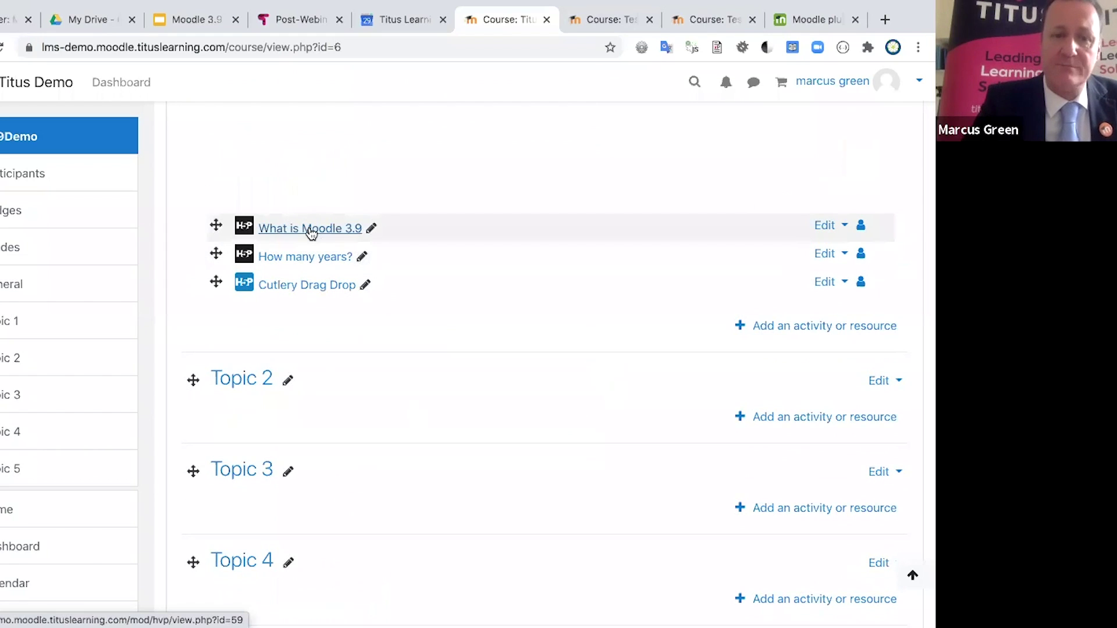
left_click(313, 286)
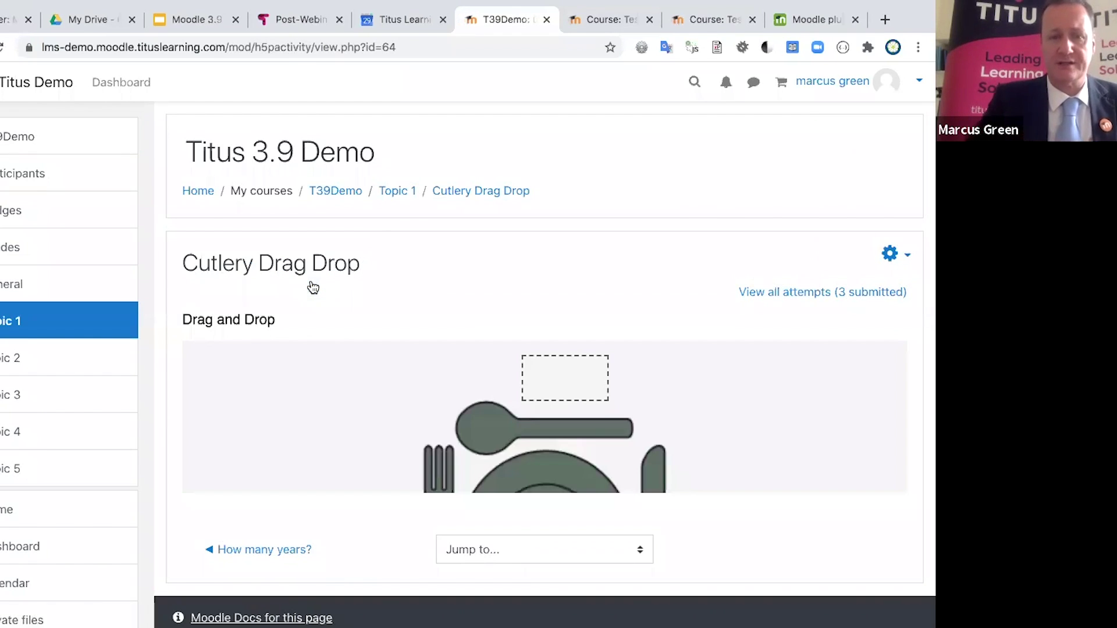
Step: Switch to the Moodle 3.9 Introduction slides in Google Slides, present them from "Adding content" and advance to "Core question feedback"
scroll(354, 328, "down", 3)
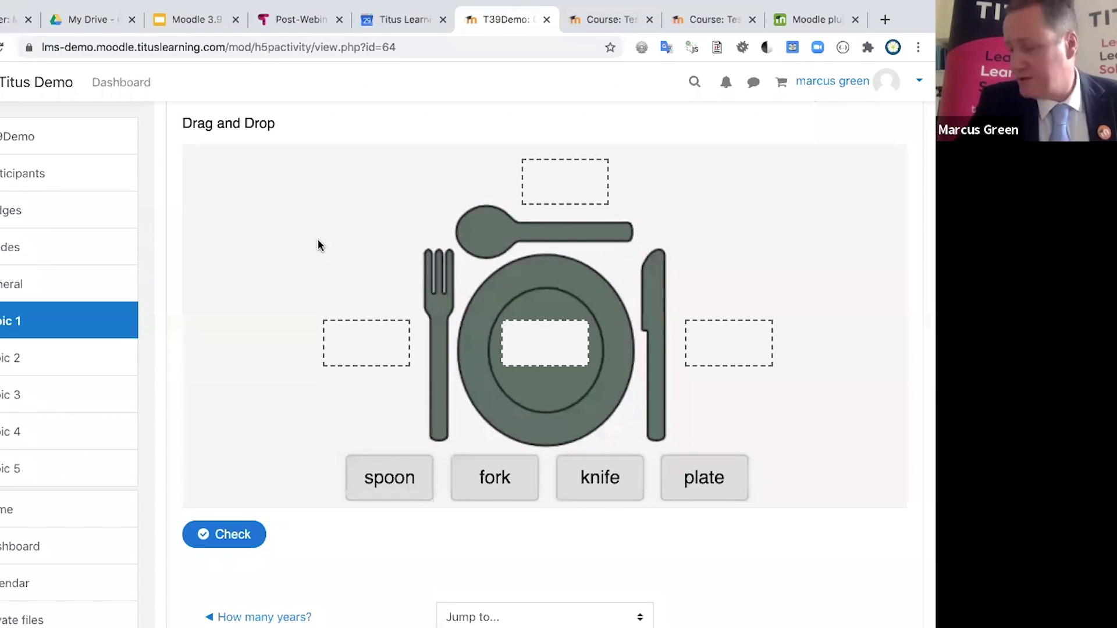
left_click(190, 18)
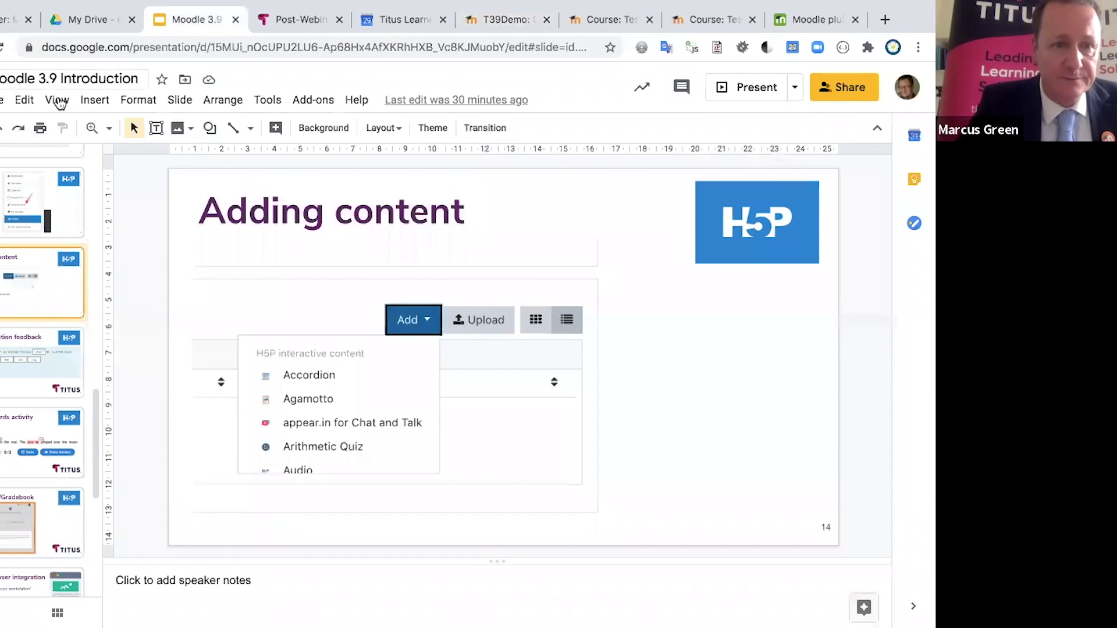
left_click(58, 101)
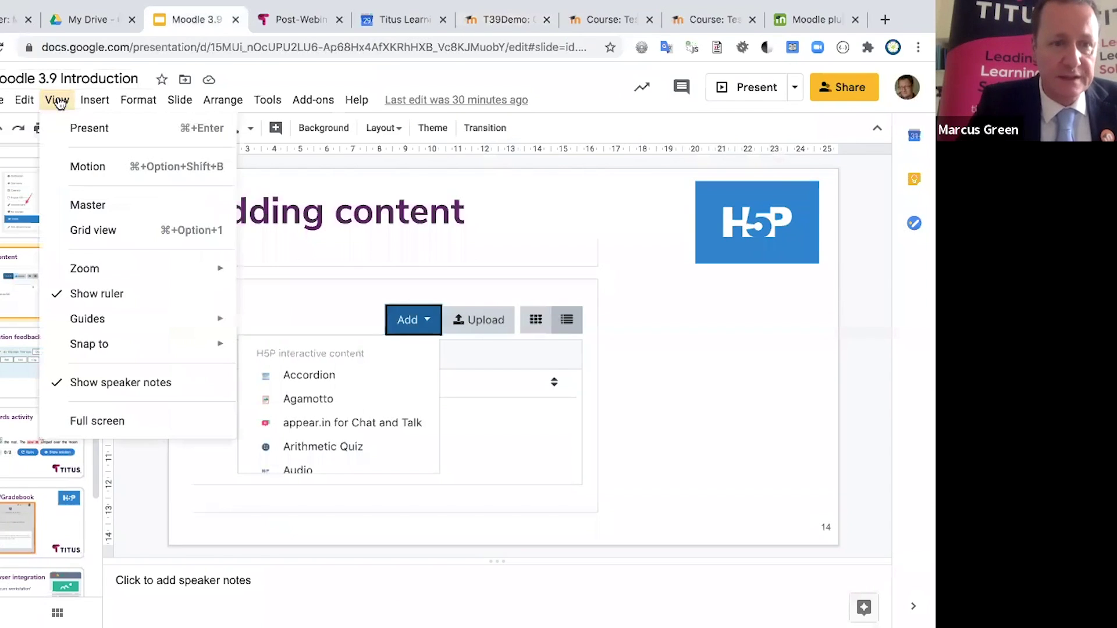
left_click(85, 129)
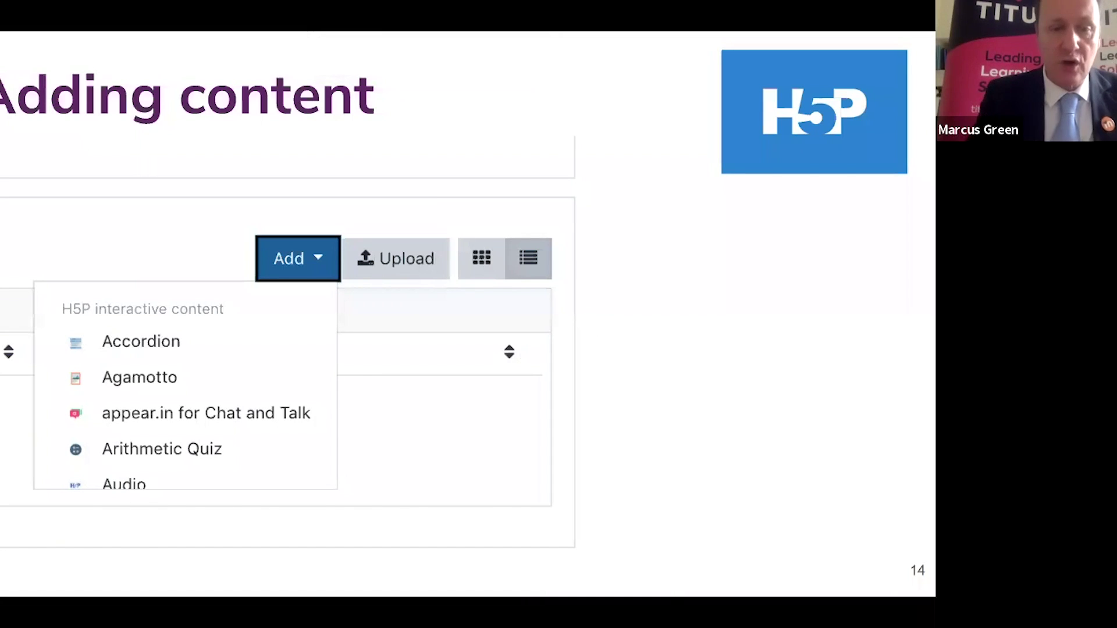
key("Right")
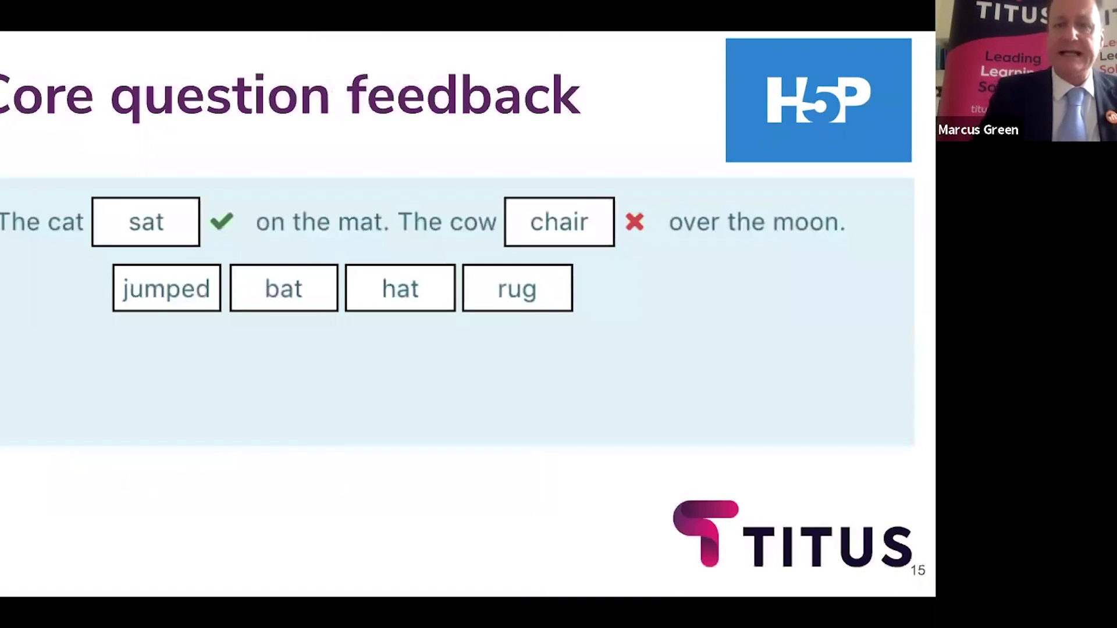
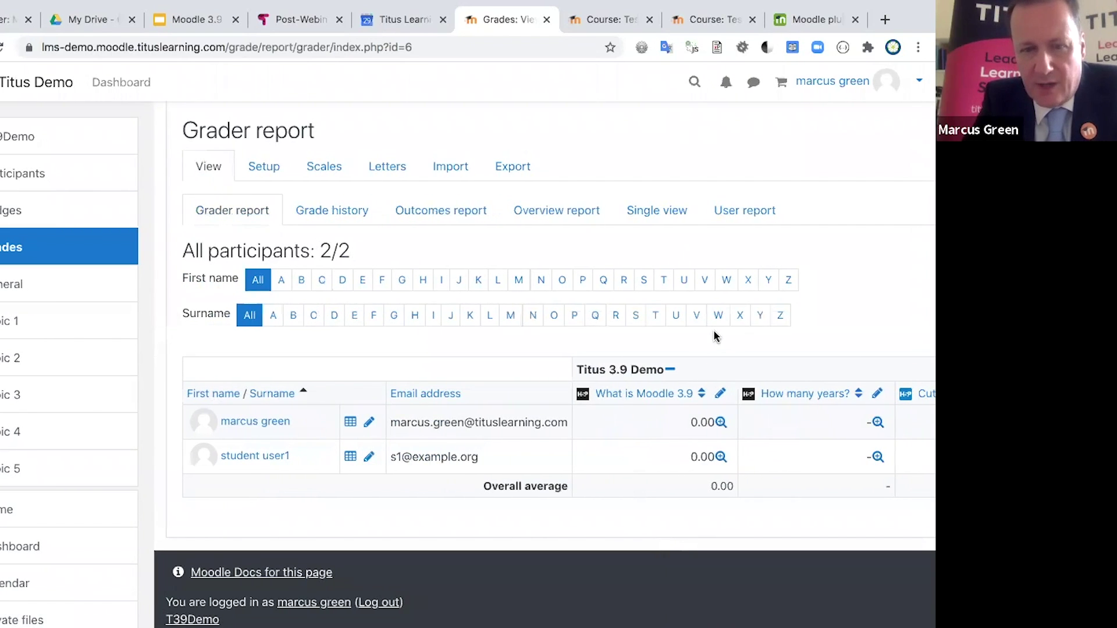
Step: Examine the Titus 3.9 Demo grader report across to the Cutlery Drag Drop and Course total columns
scroll(713, 330, "right", 5)
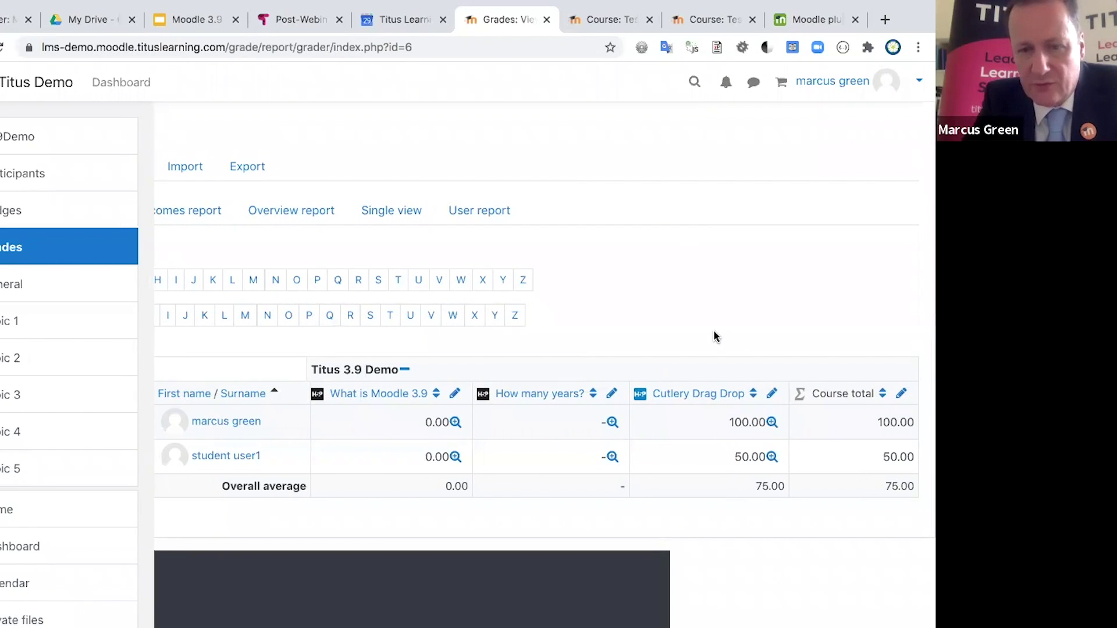
scroll(714, 333, "left", 5)
scroll(714, 332, "right", 5)
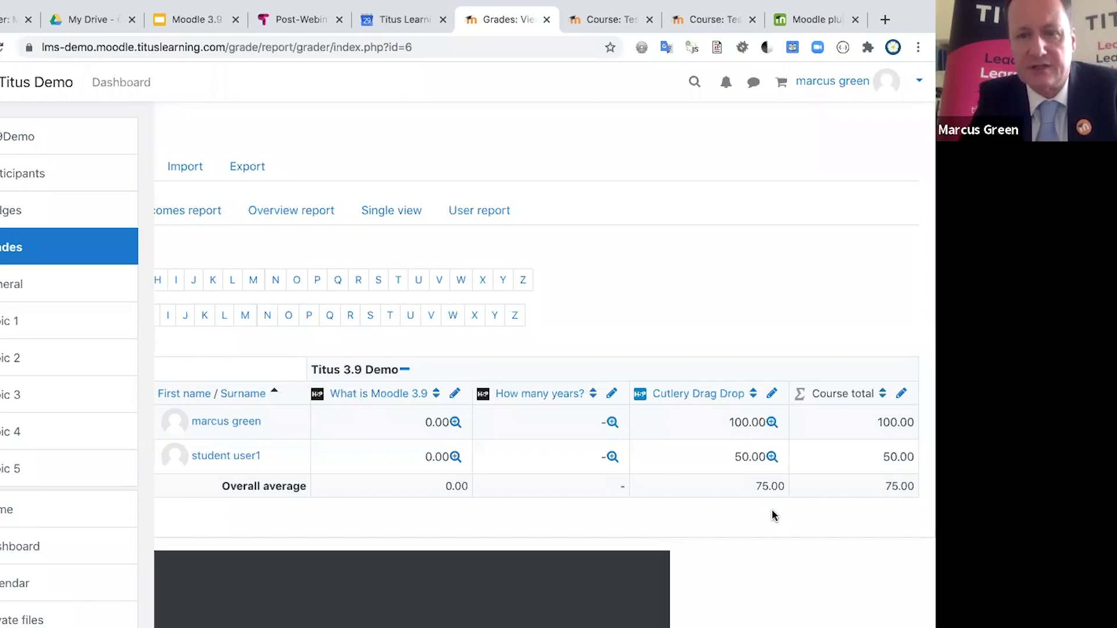
key("ctrl+Left")
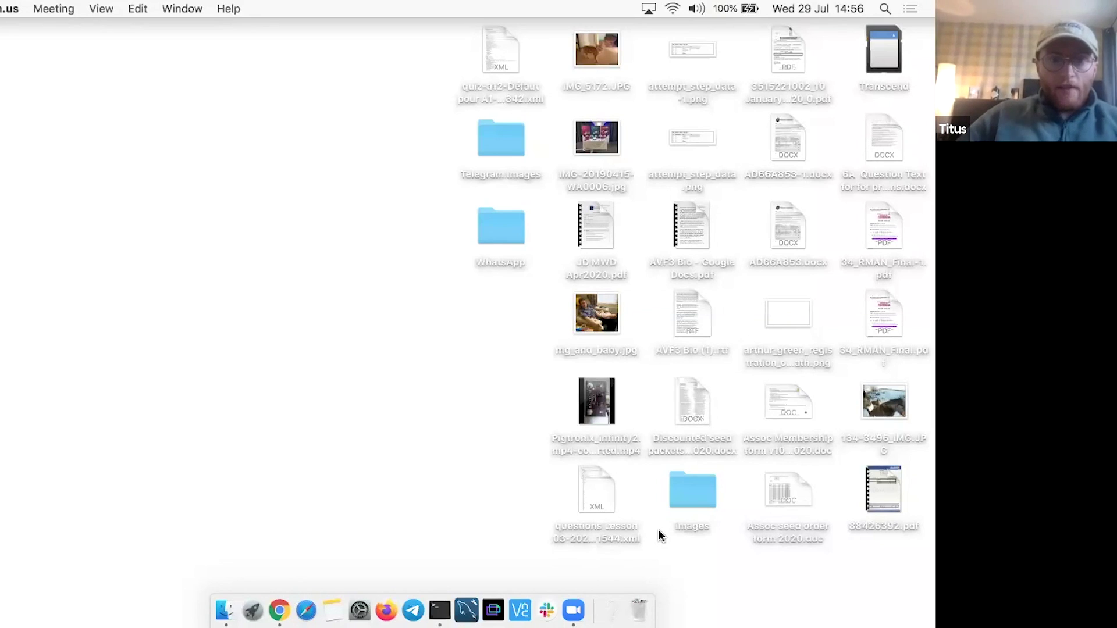
left_click(183, 12)
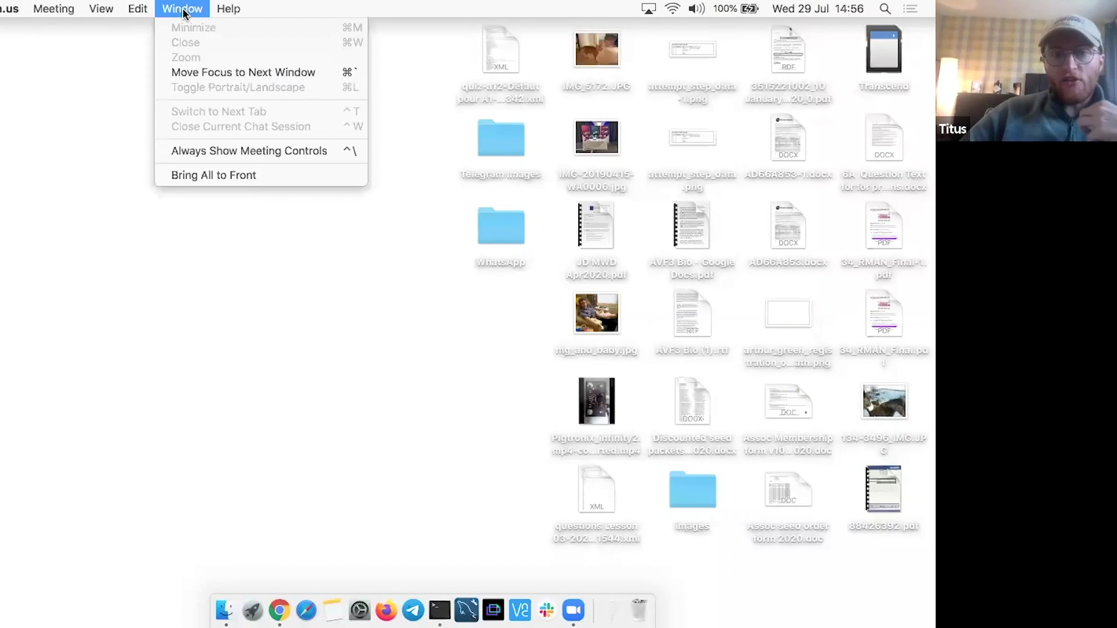
left_click(279, 388)
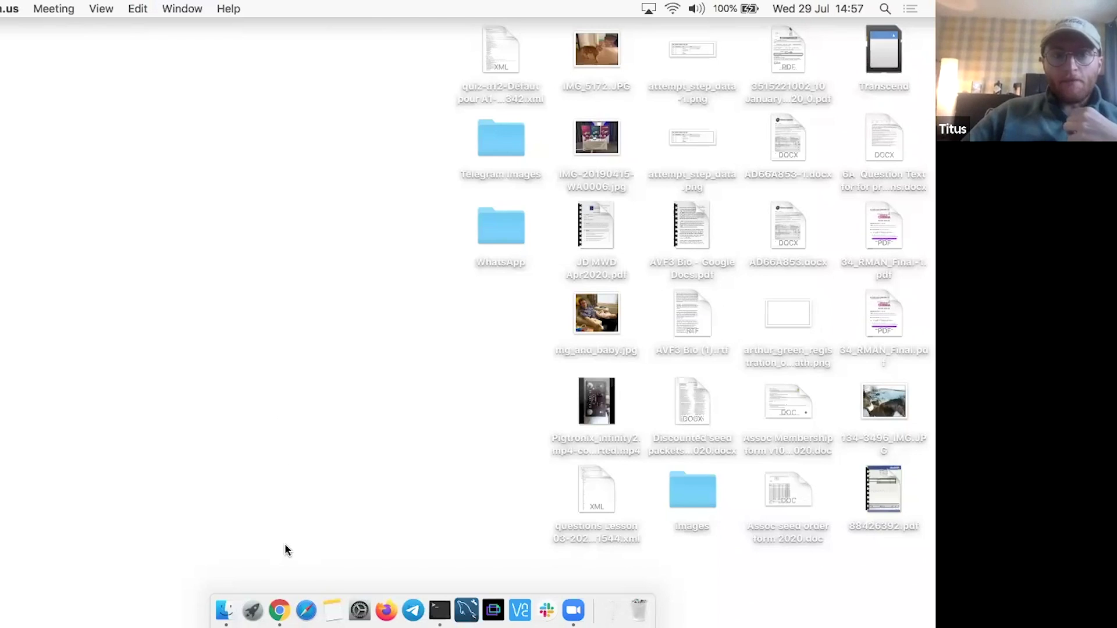
key("super+Tab")
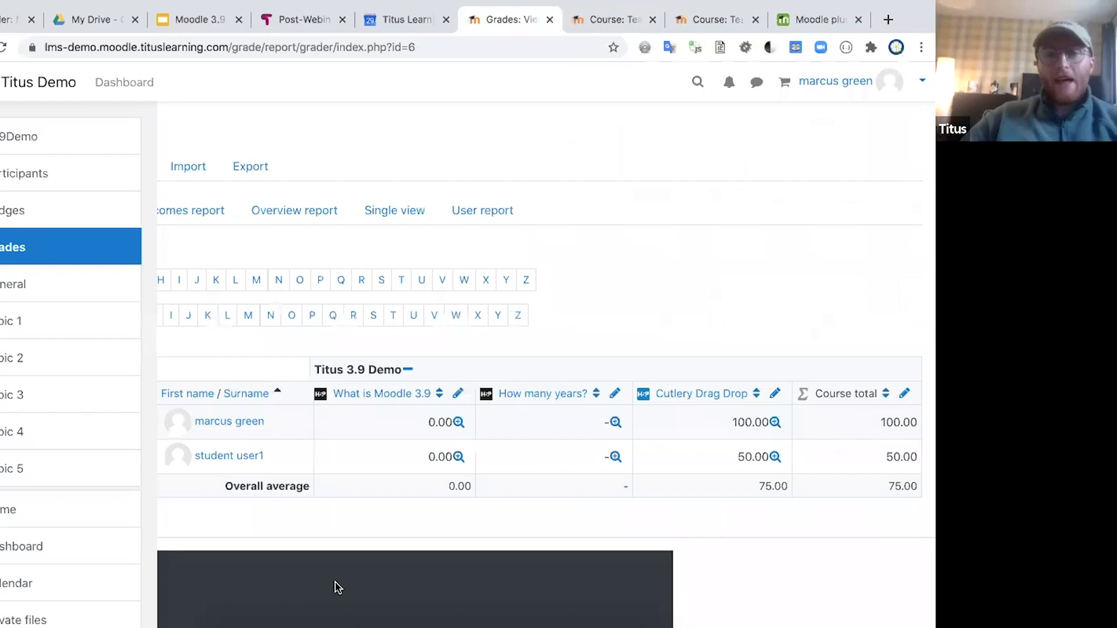
Step: Open the T39Demo course page and reload it in the Titus theme by adding "&theme=titus" to its URL
scroll(303, 227, "left", 5)
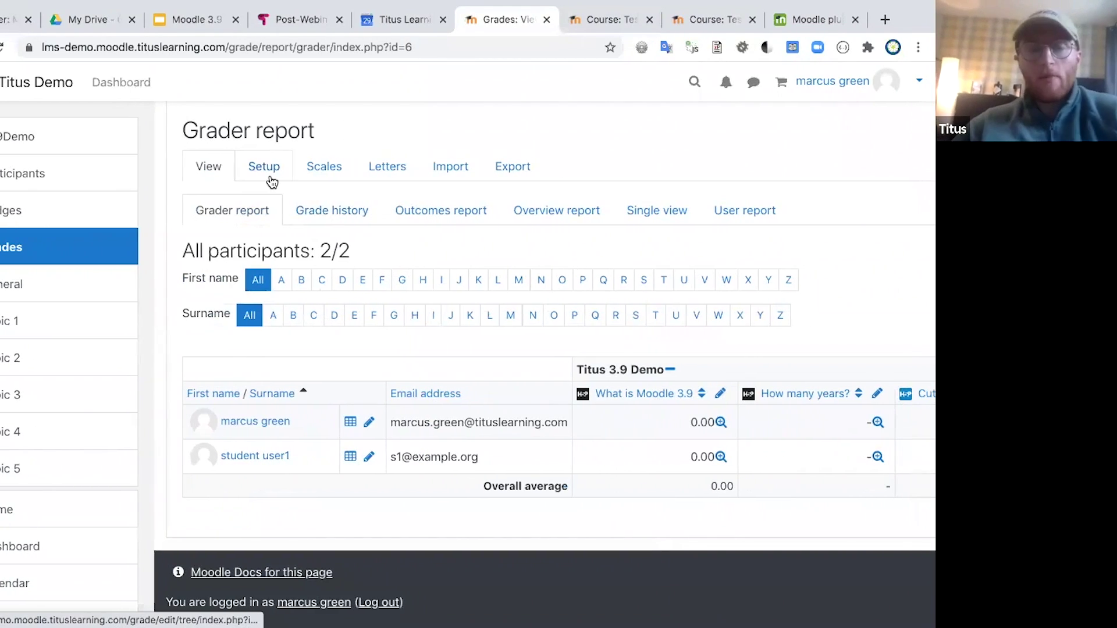
left_click(2, 138)
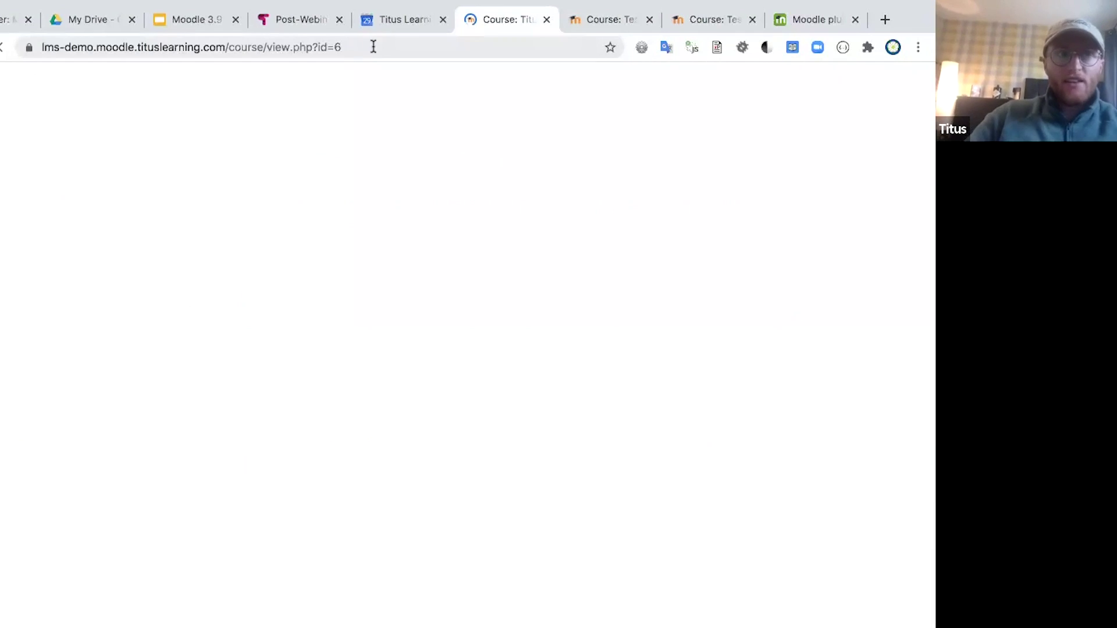
left_click(373, 47)
left_click(374, 47)
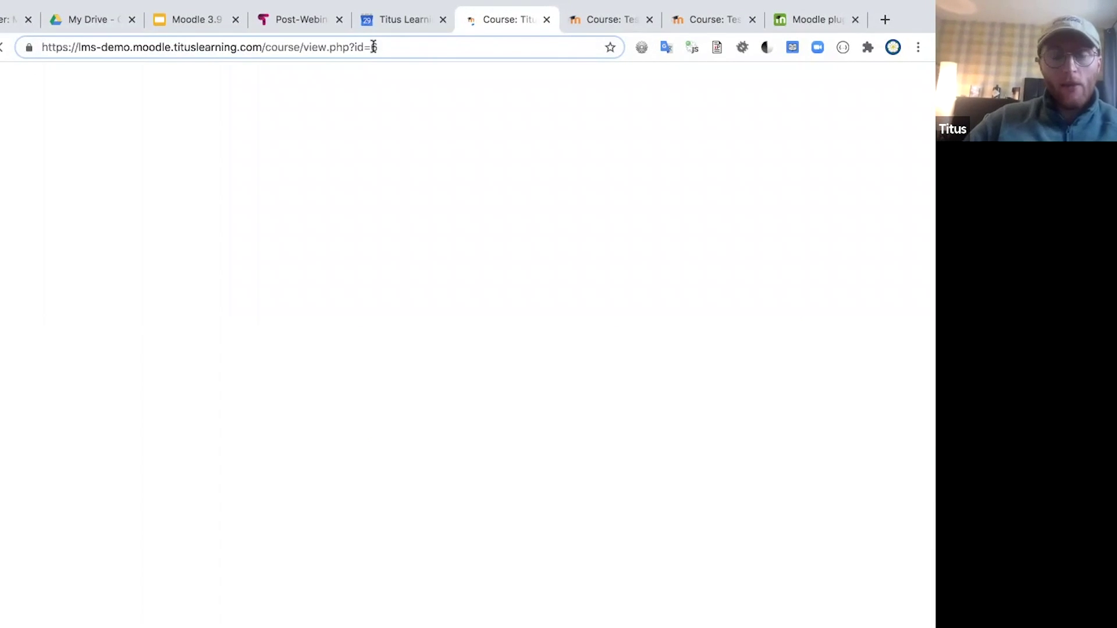
type("&th")
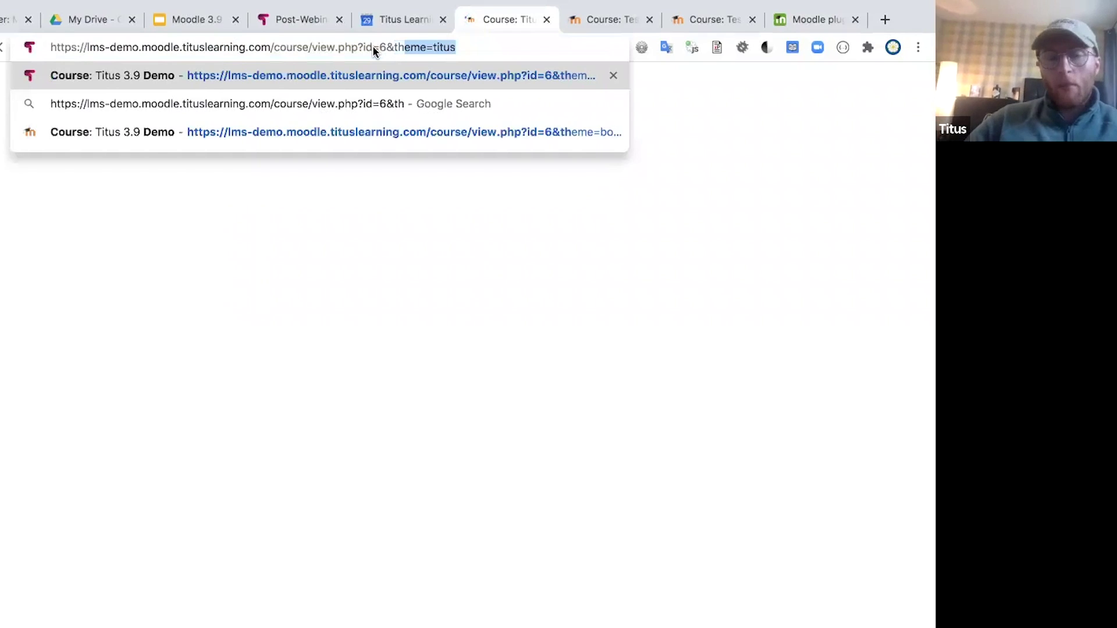
key("Right")
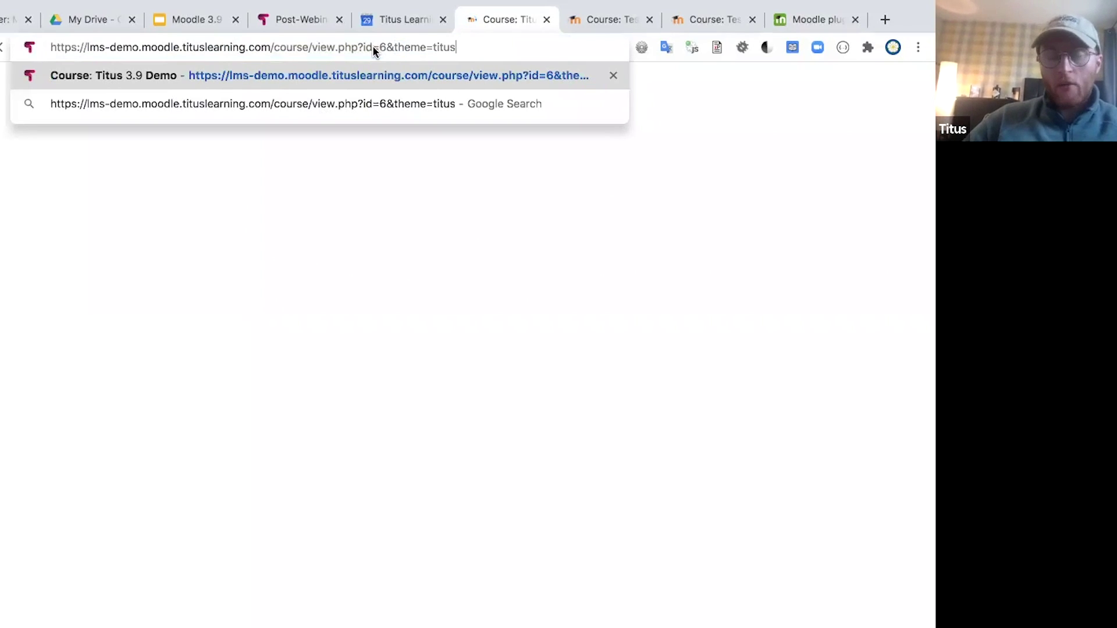
key("Return")
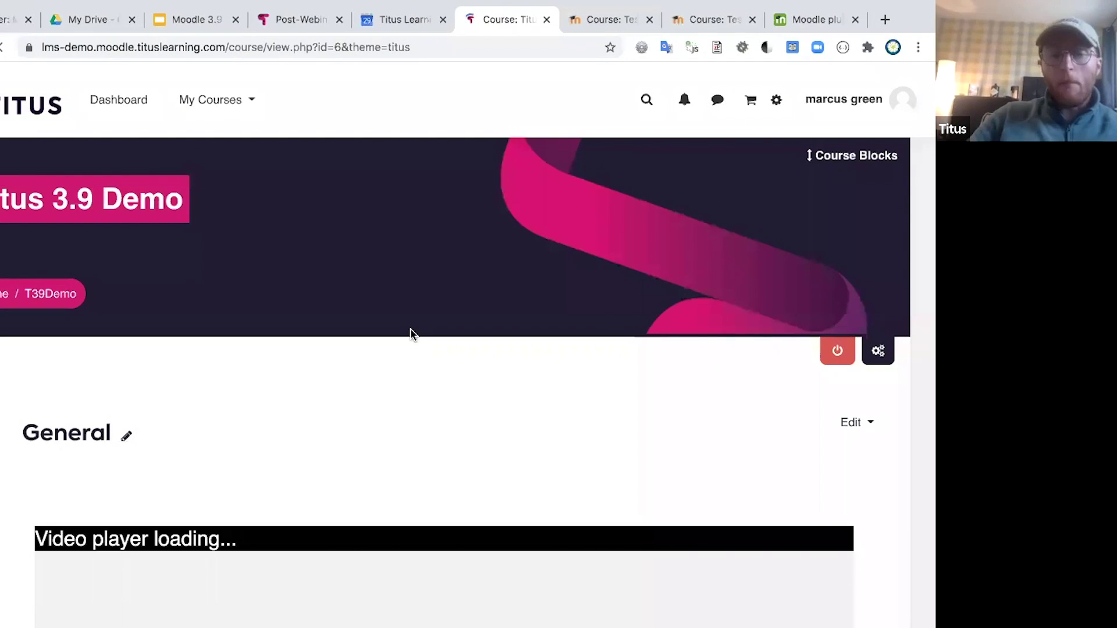
Step: Review the themed course page from the General section's video down to the Topic 1 verb exercise
scroll(410, 335, "down", 1)
scroll(411, 335, "down", 5)
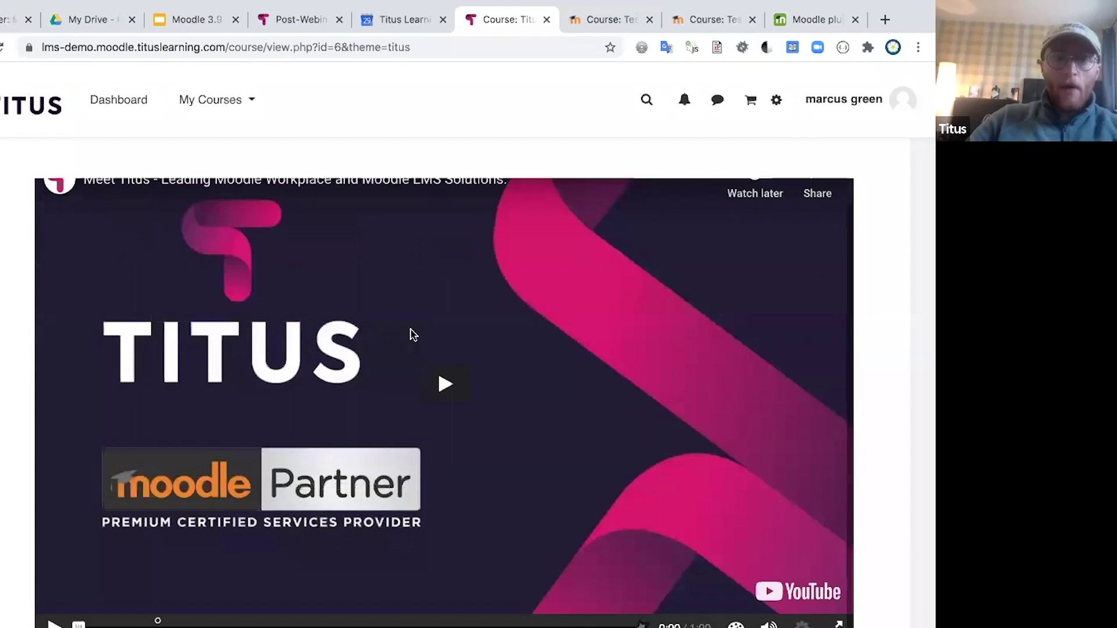
scroll(865, 451, "down", 7)
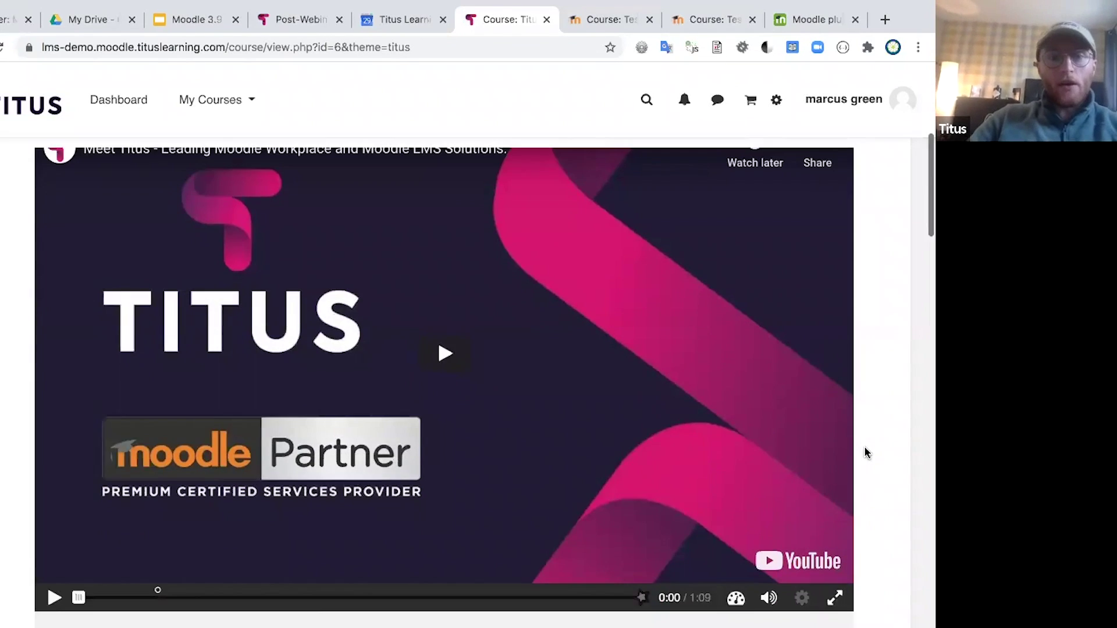
scroll(865, 451, "down", 5)
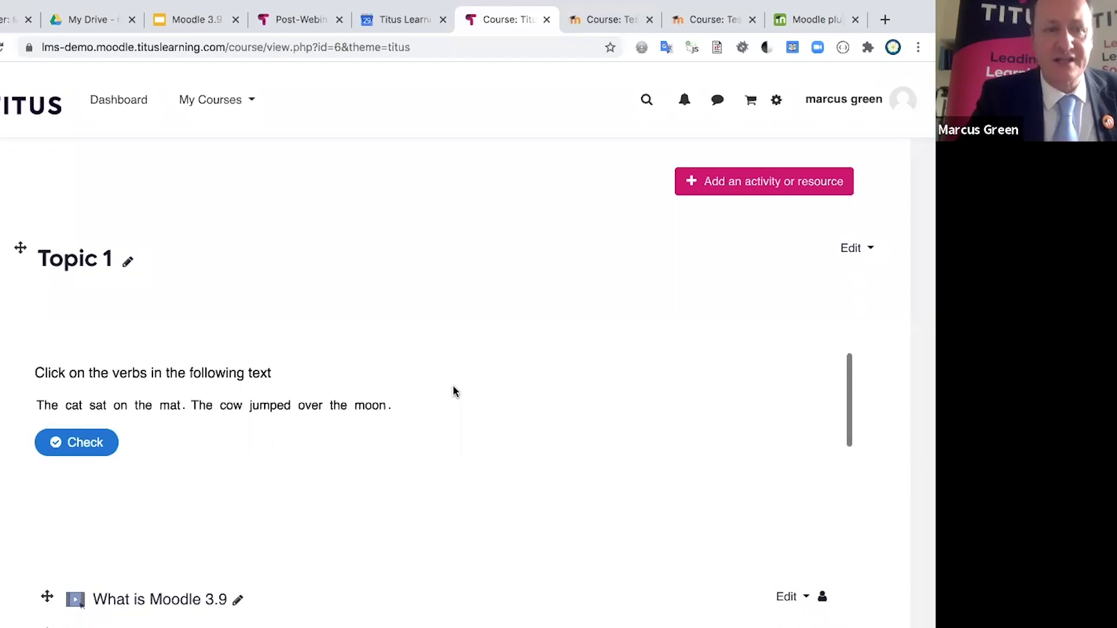
scroll(86, 163, "up", 6)
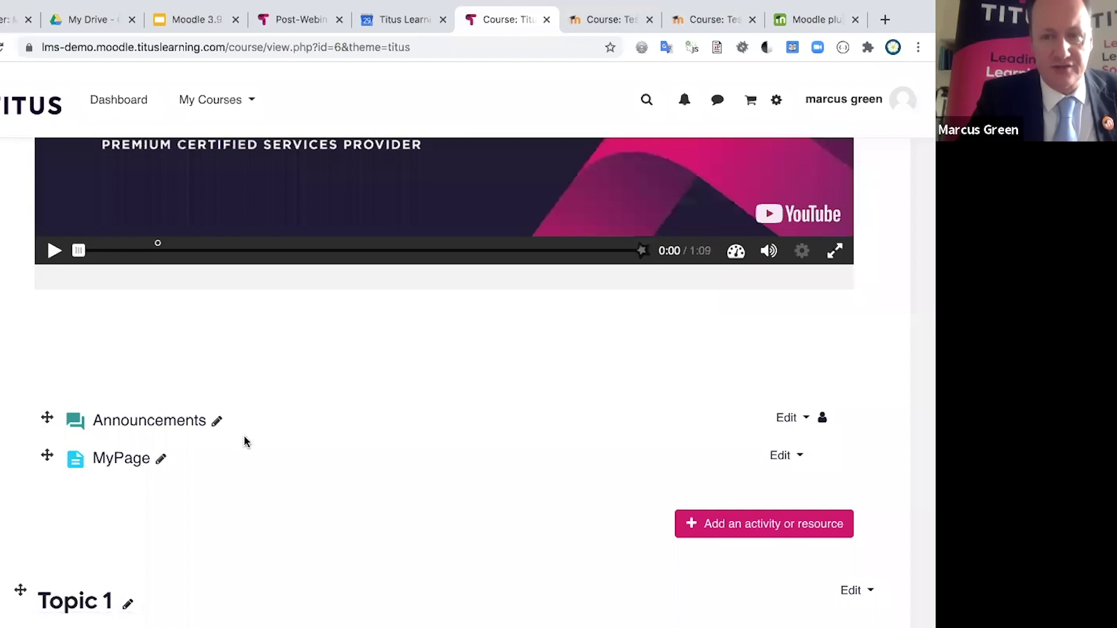
scroll(317, 423, "down", 5)
scroll(317, 424, "up", 3)
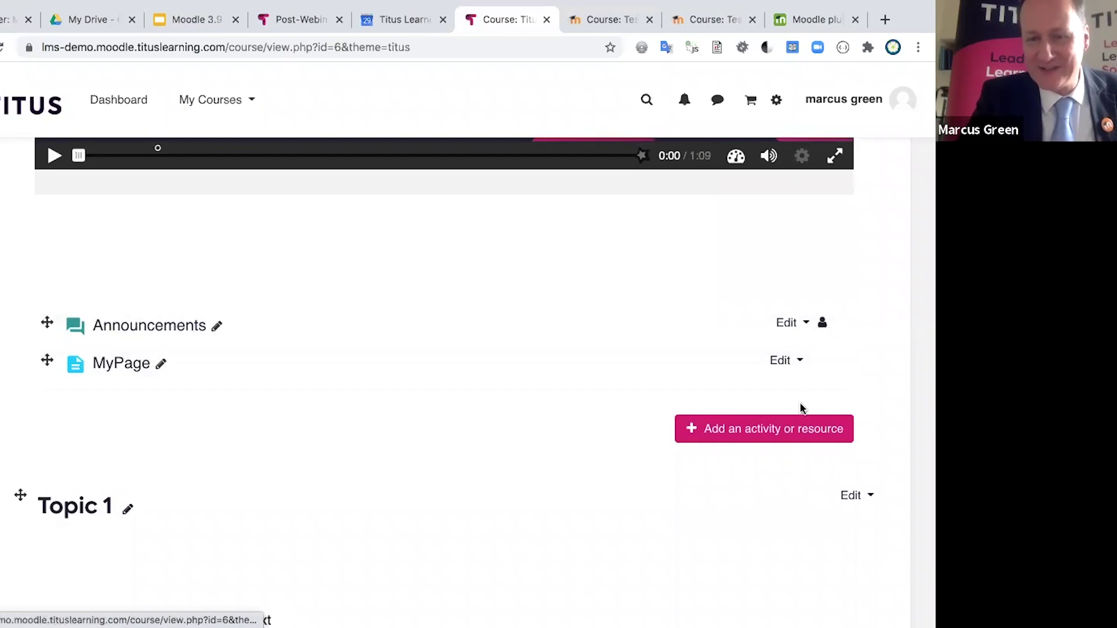
Step: Browse the full list and the activities-only list in the General section's activity chooser, and close it without adding anything
left_click(768, 434)
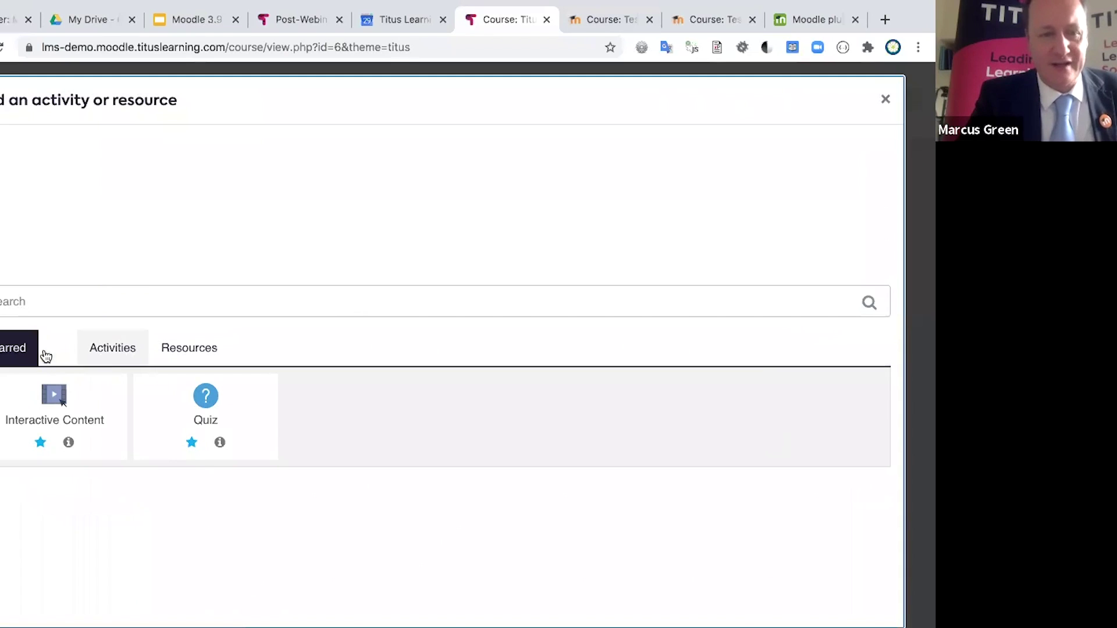
left_click(59, 348)
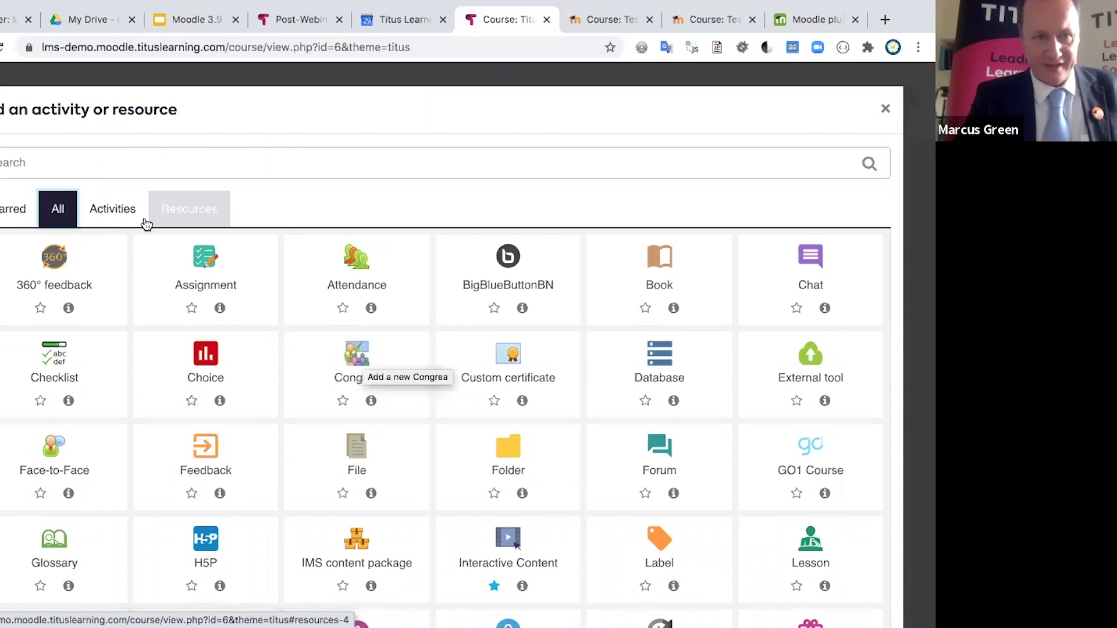
left_click(115, 214)
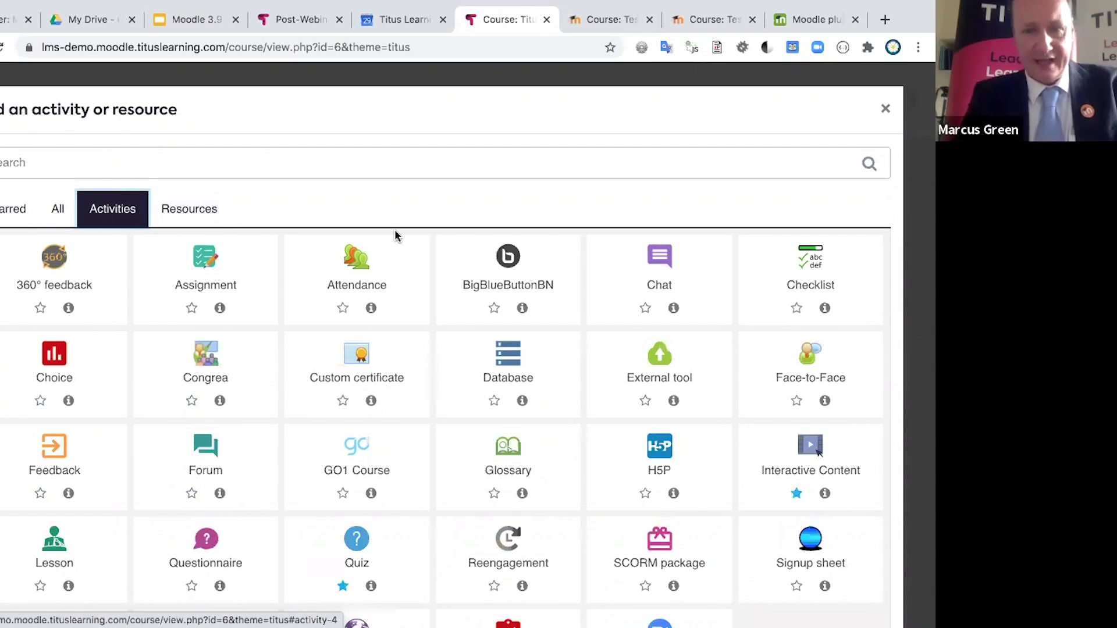
key("Escape")
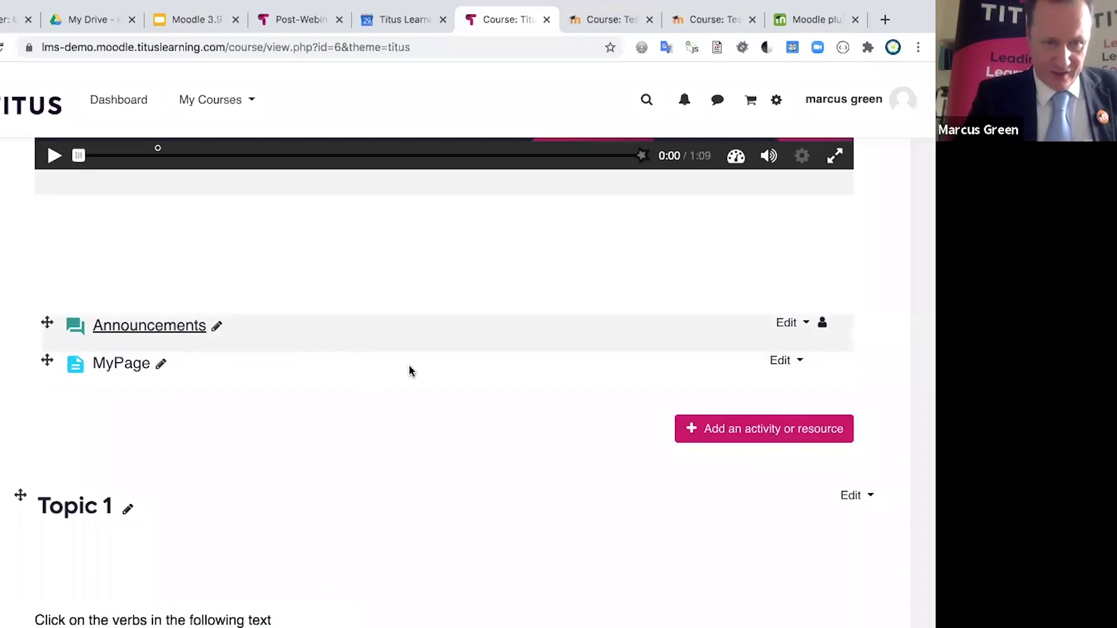
Step: Switch the course page to the Boost theme by changing the URL's theme value to "boost"
scroll(410, 370, "up", 2)
scroll(410, 371, "up", 2)
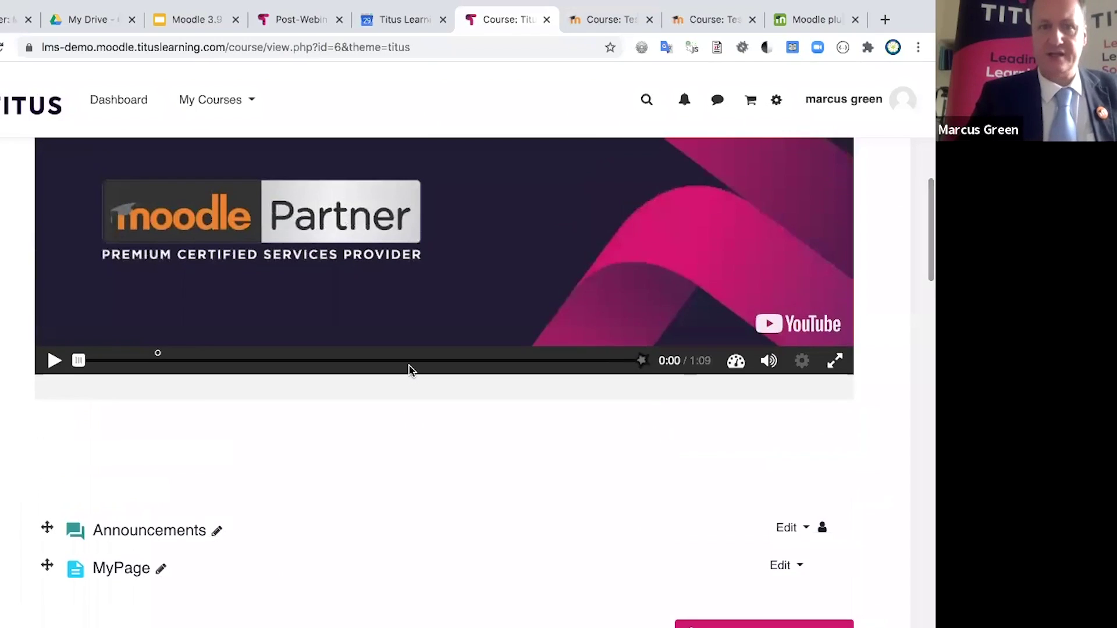
scroll(410, 370, "down", 1)
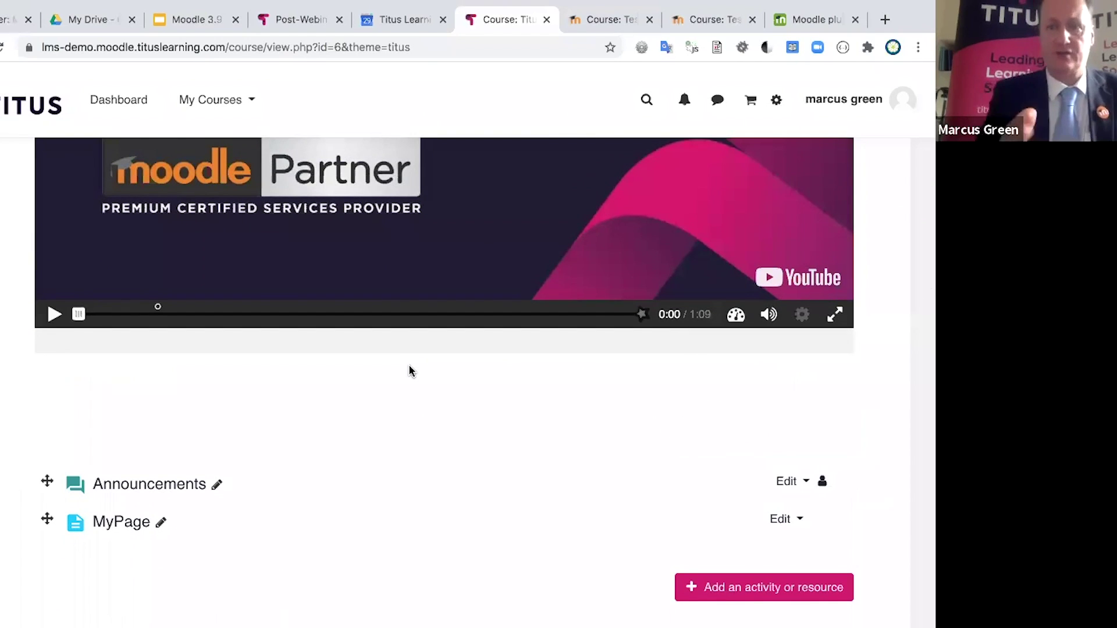
left_click(388, 47)
double_click(399, 45)
key("BackSpace")
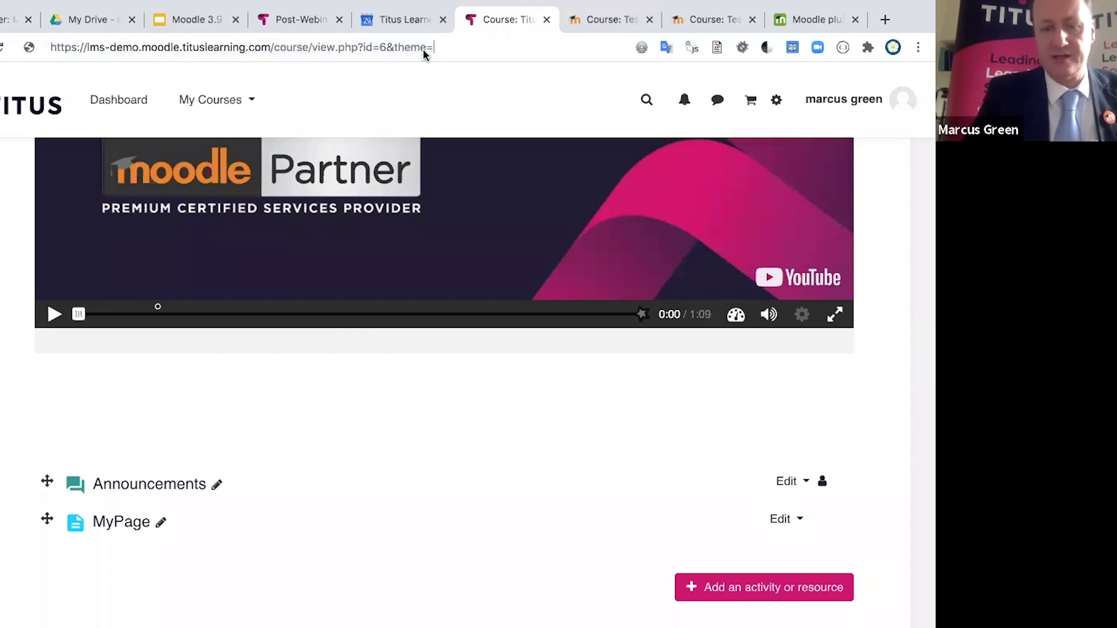
type("boost")
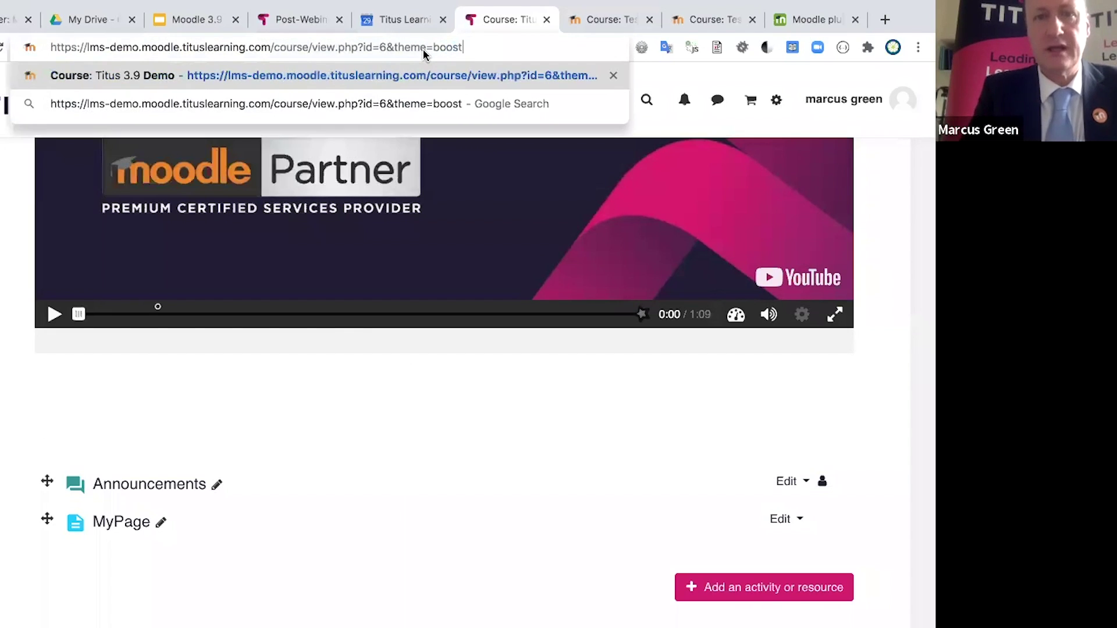
key("Return")
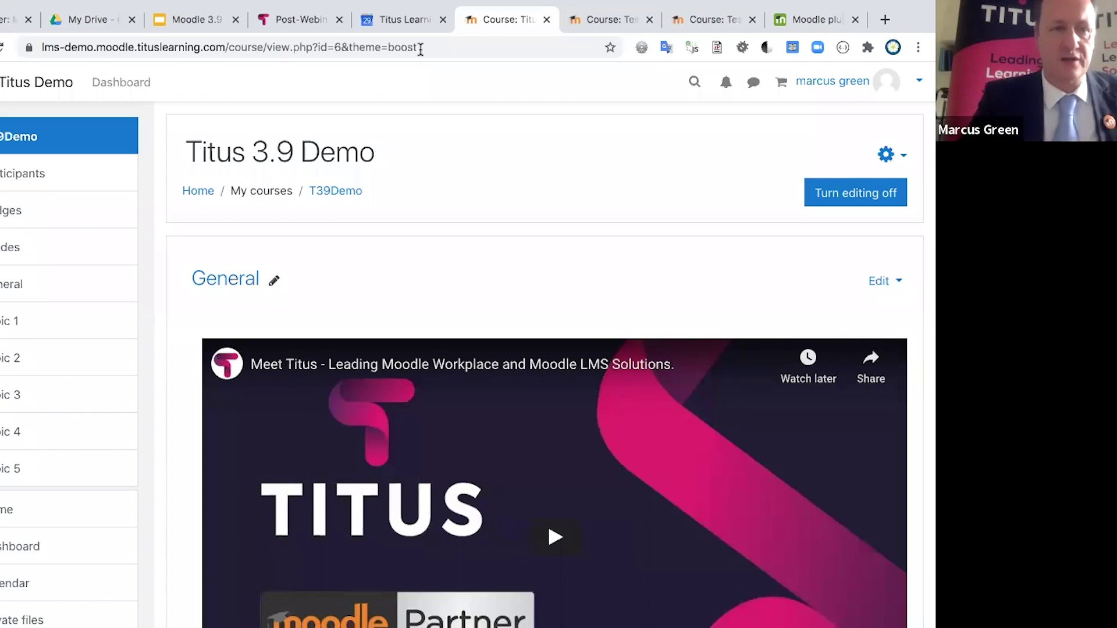
Step: Switch the course page back to the Titus theme by changing the URL's theme value to "titus", and view the General section
mouse_move(155, 5)
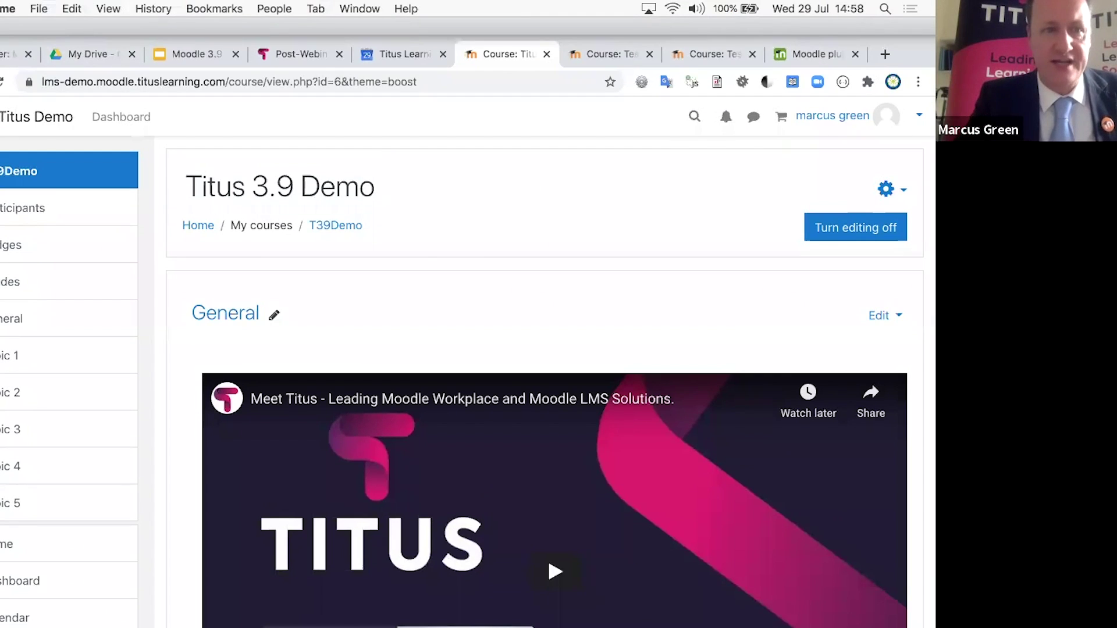
left_click(0, 117)
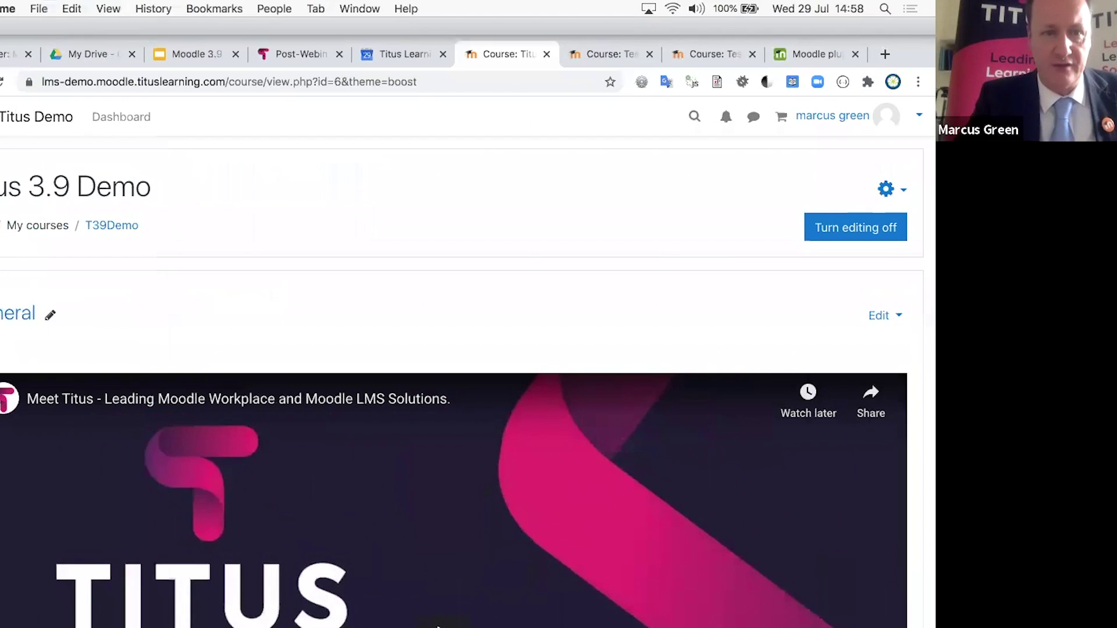
left_click(407, 82)
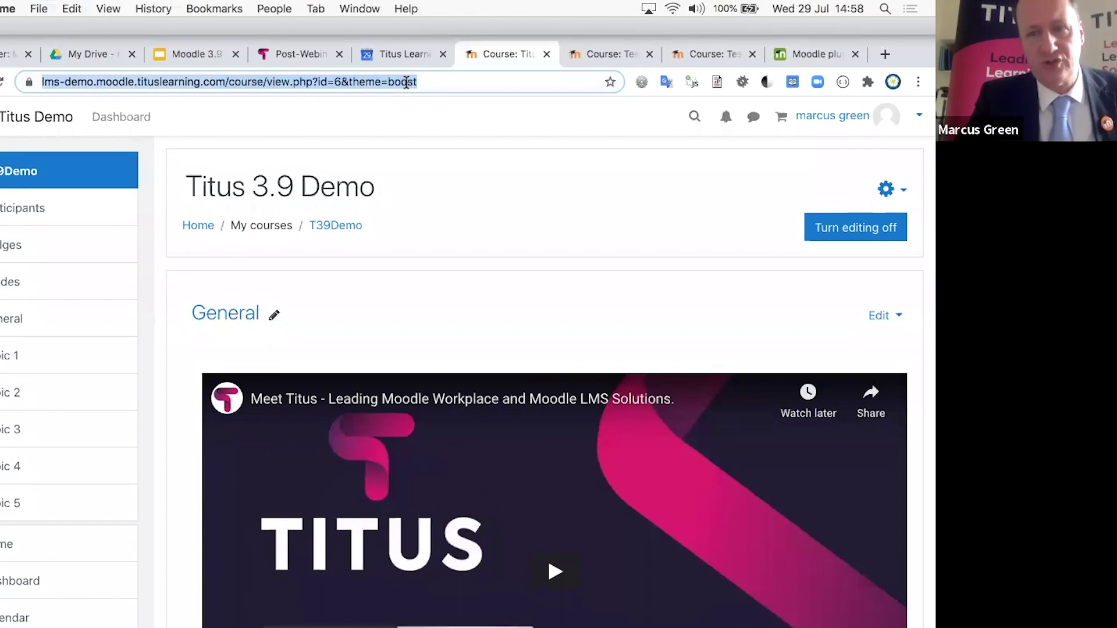
left_click(407, 82)
left_click_drag(424, 81, 474, 82)
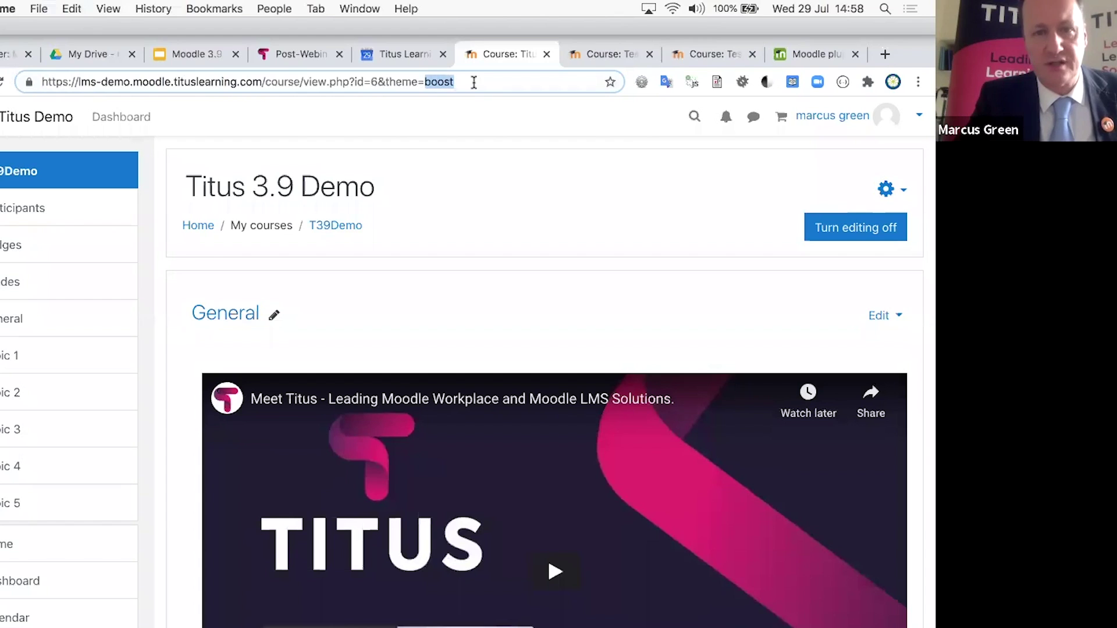
key("BackSpace")
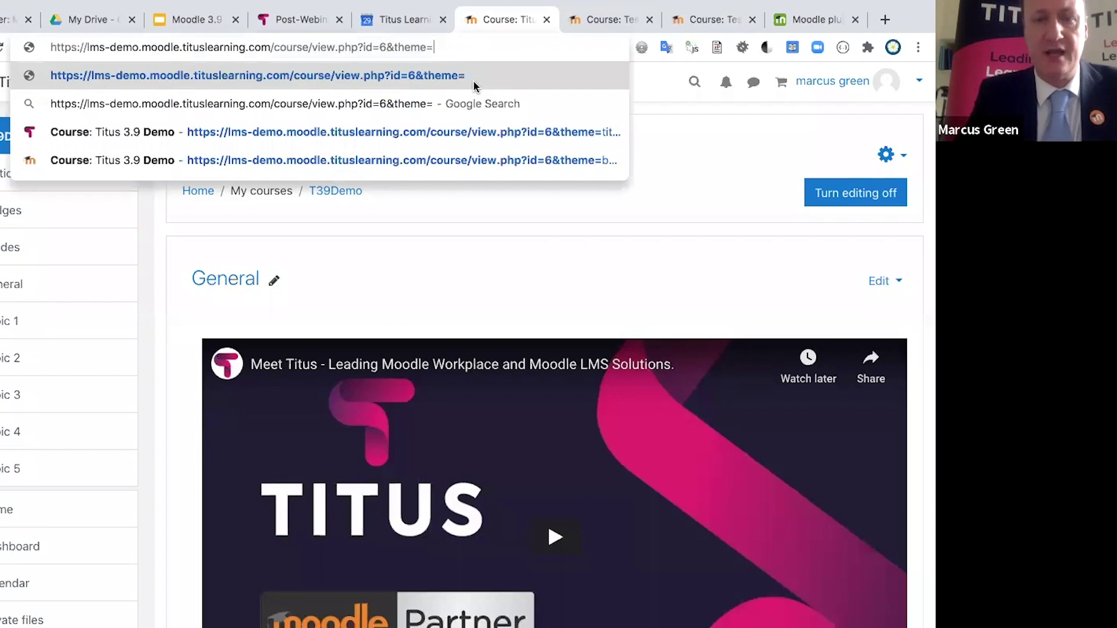
type("titus")
key("Return")
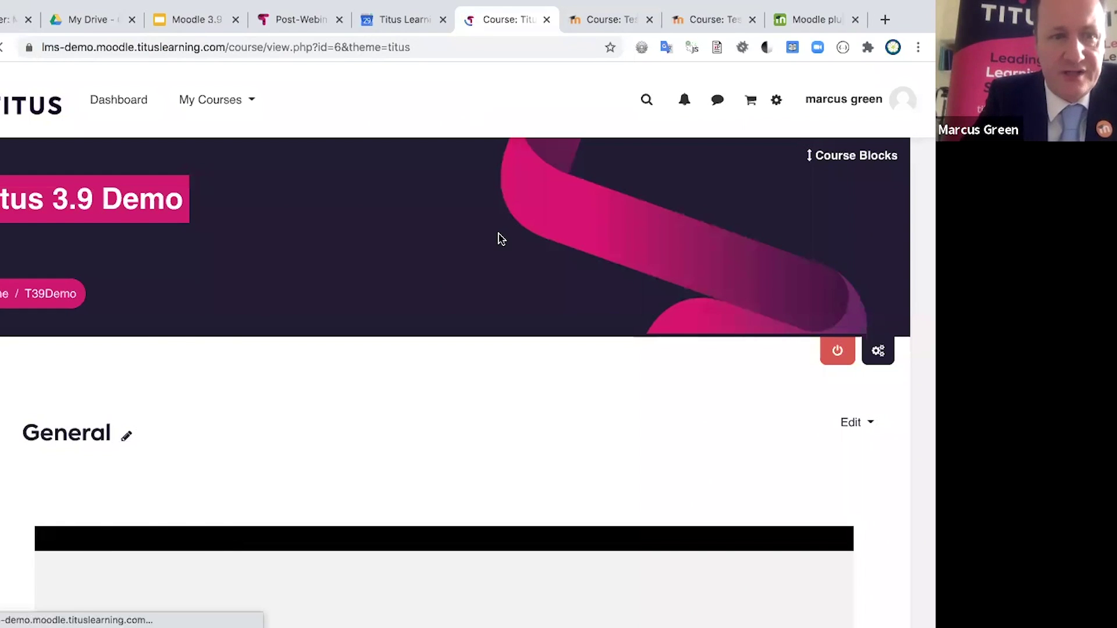
scroll(502, 239, "down", 5)
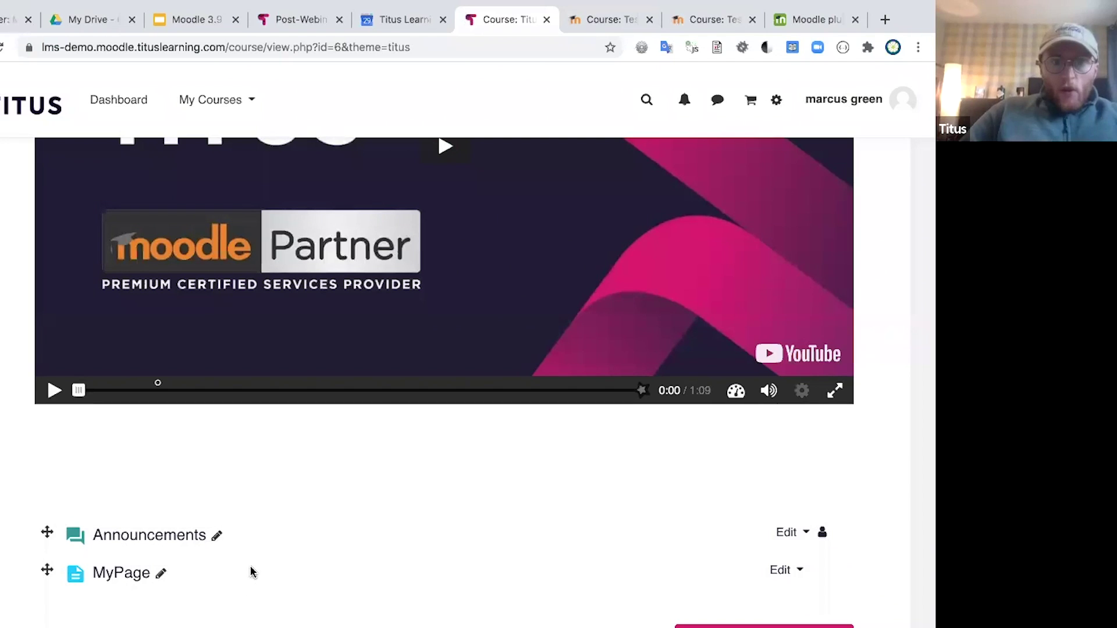
key("super+Tab")
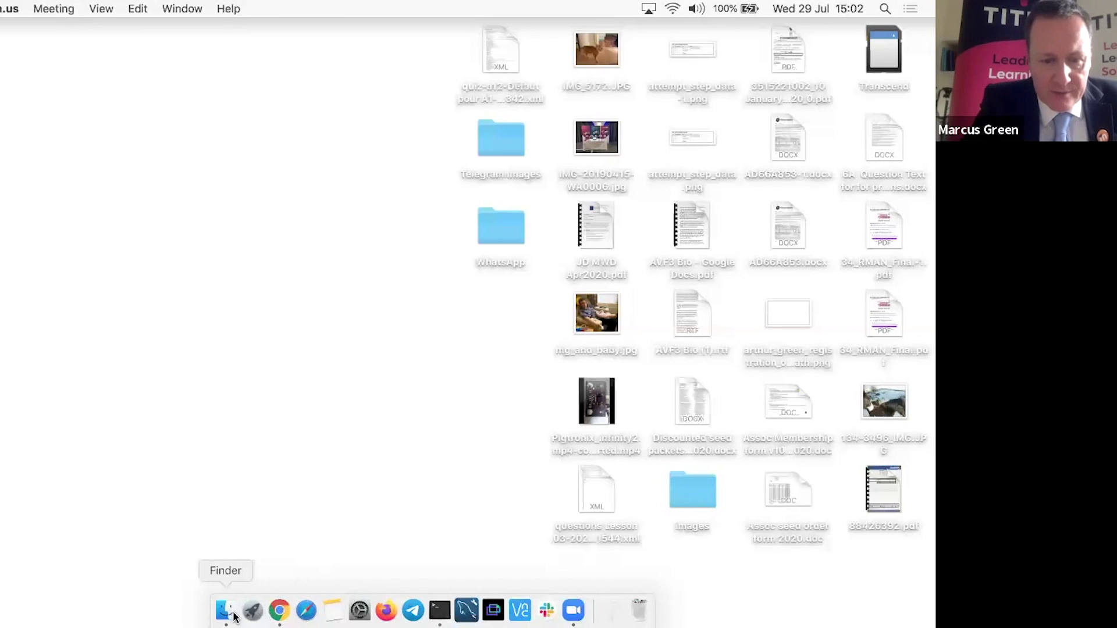
left_click(360, 539)
left_click(176, 12)
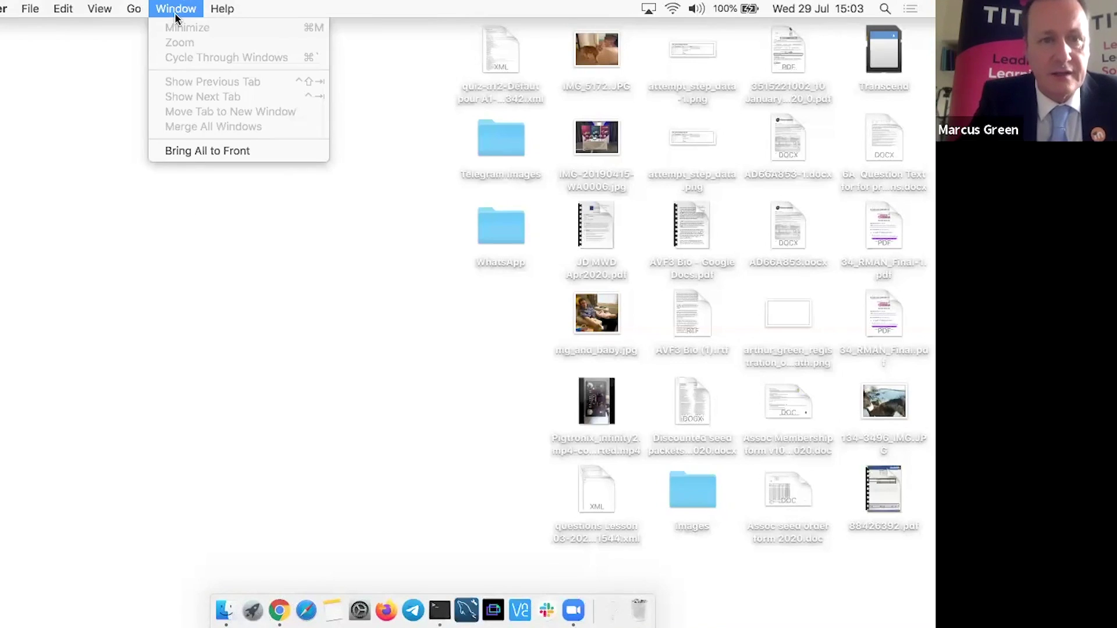
left_click(222, 302)
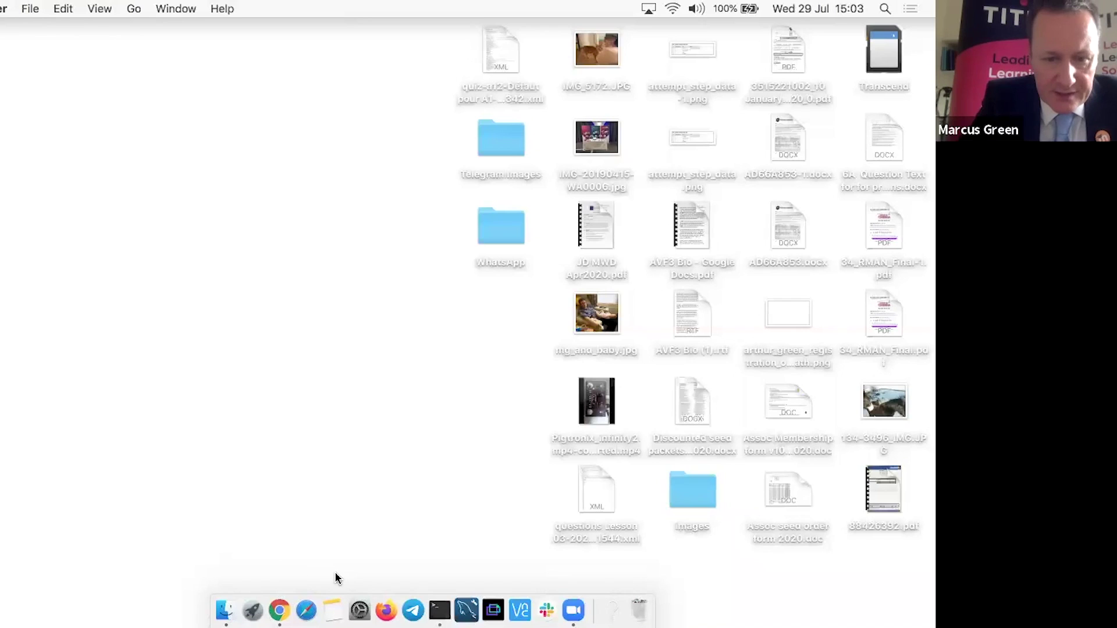
left_click(280, 610)
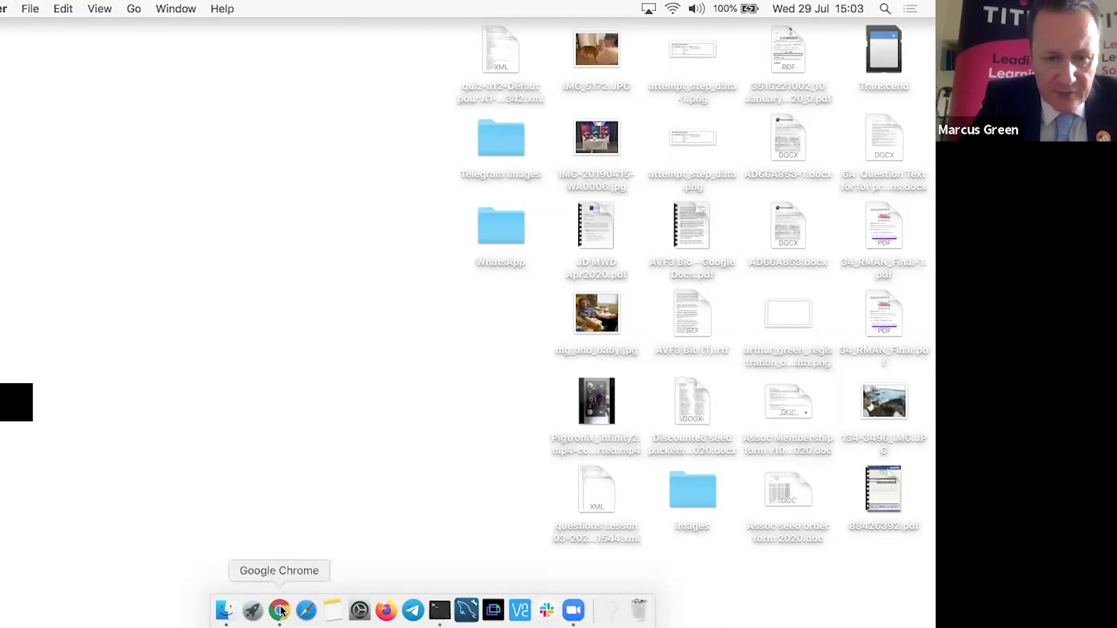
Step: Log out of the demo site from the course page's user account menu
scroll(235, 100, "up", 10)
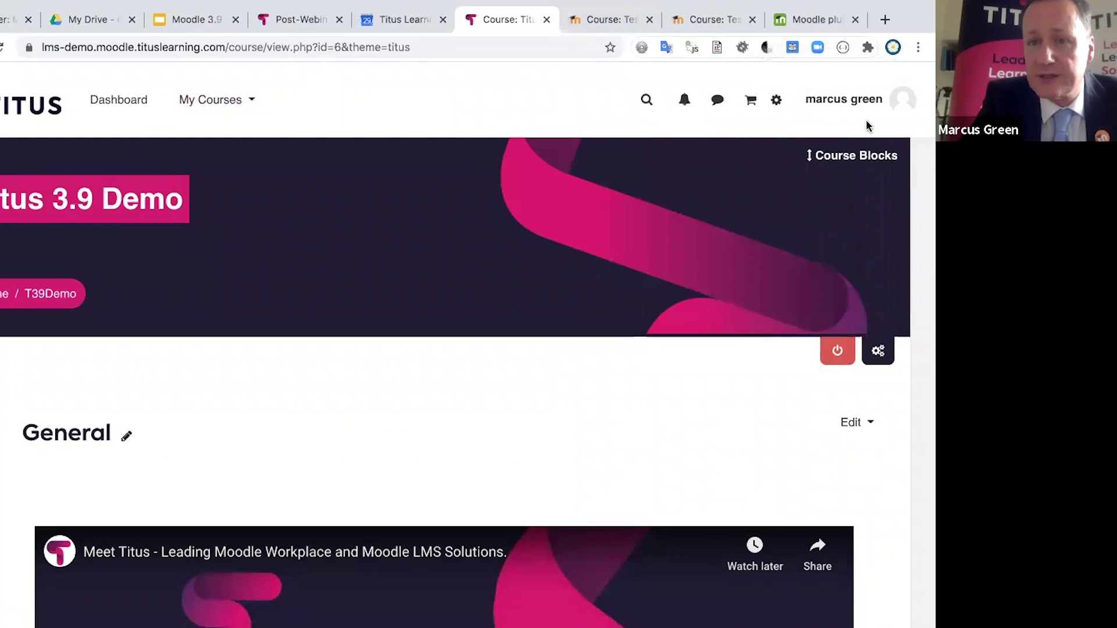
left_click(865, 99)
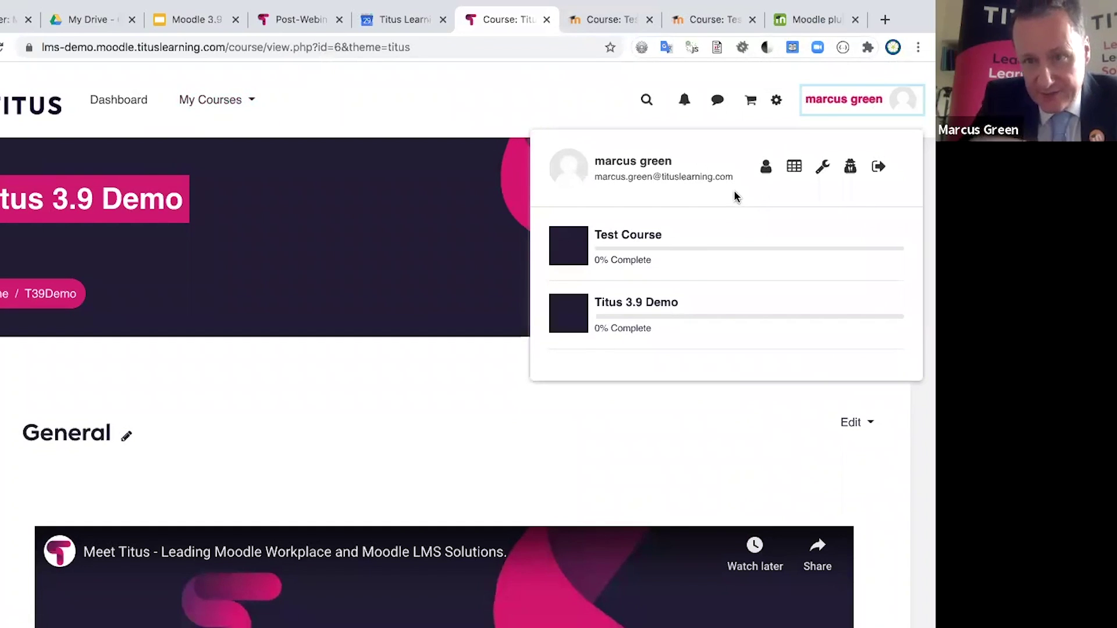
left_click(879, 167)
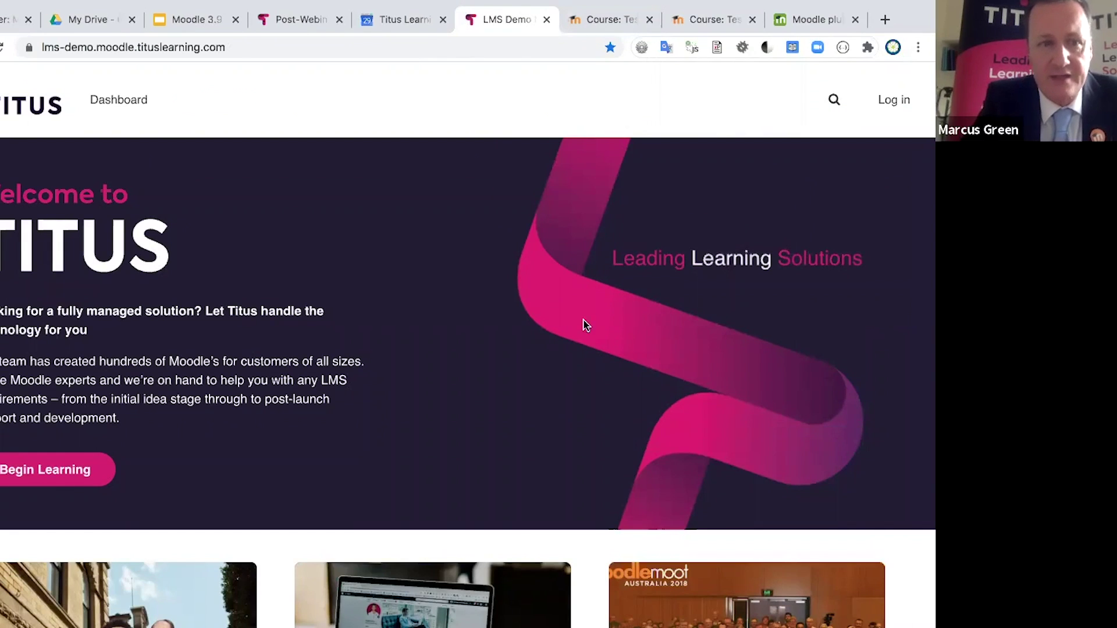
Step: Review the logged-out front page of the demo site, from the welcome banner through the information cards to the footer
scroll(562, 367, "down", 4)
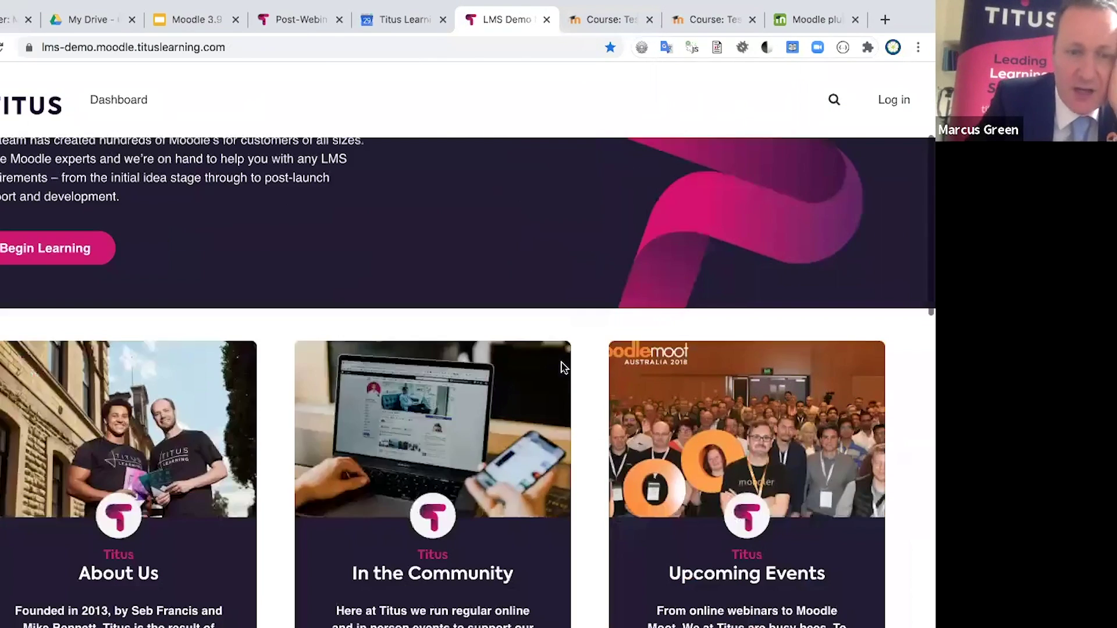
scroll(562, 367, "down", 3)
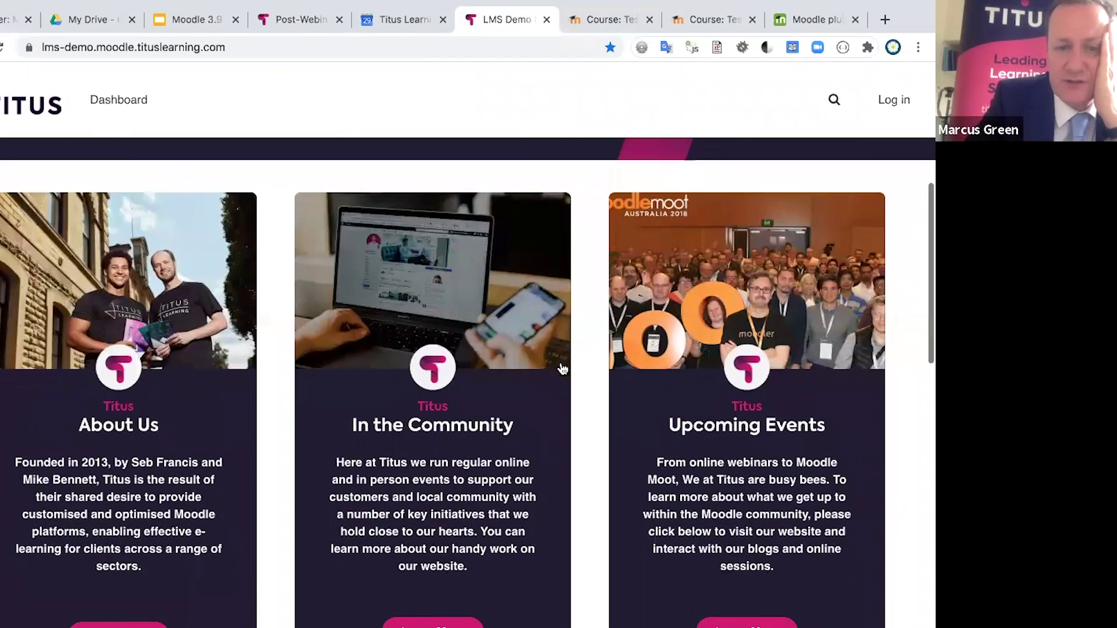
scroll(561, 368, "down", 4)
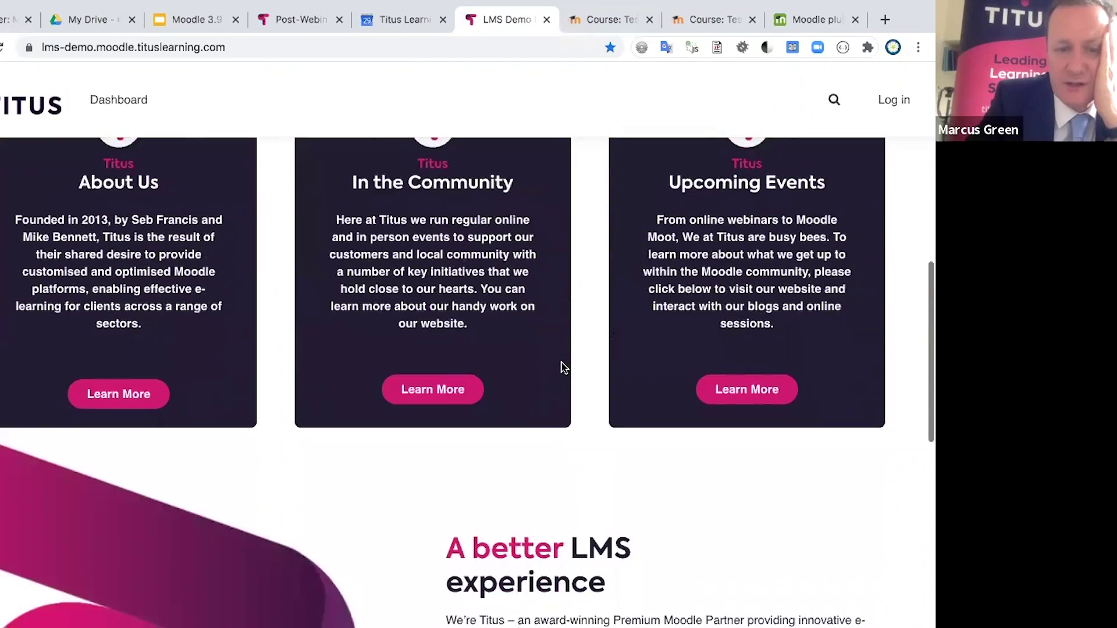
scroll(562, 368, "down", 8)
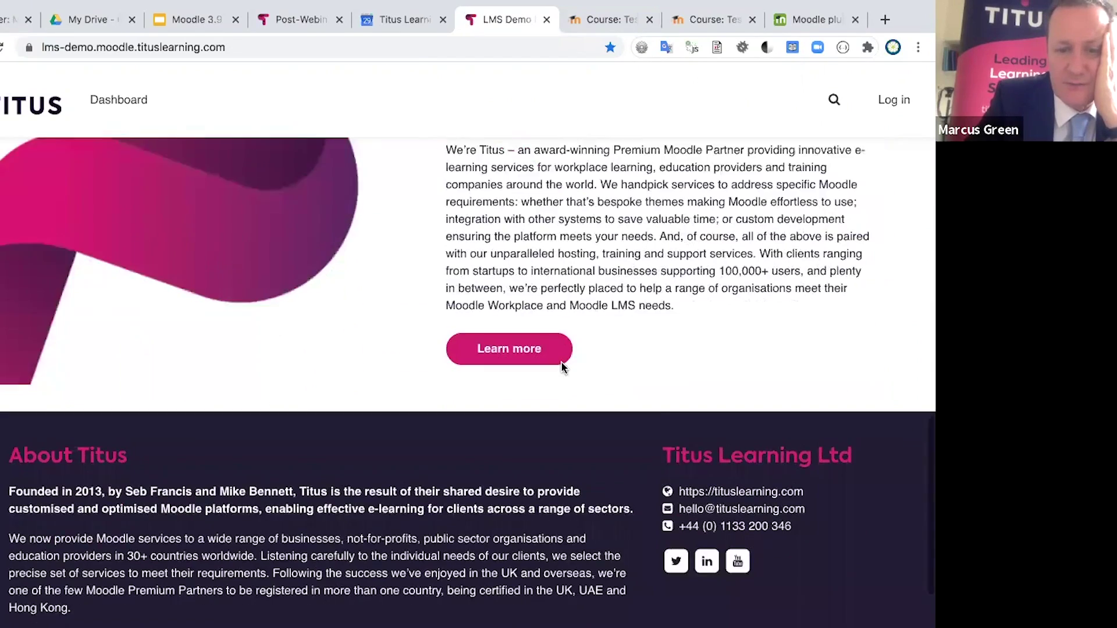
scroll(562, 368, "down", 2)
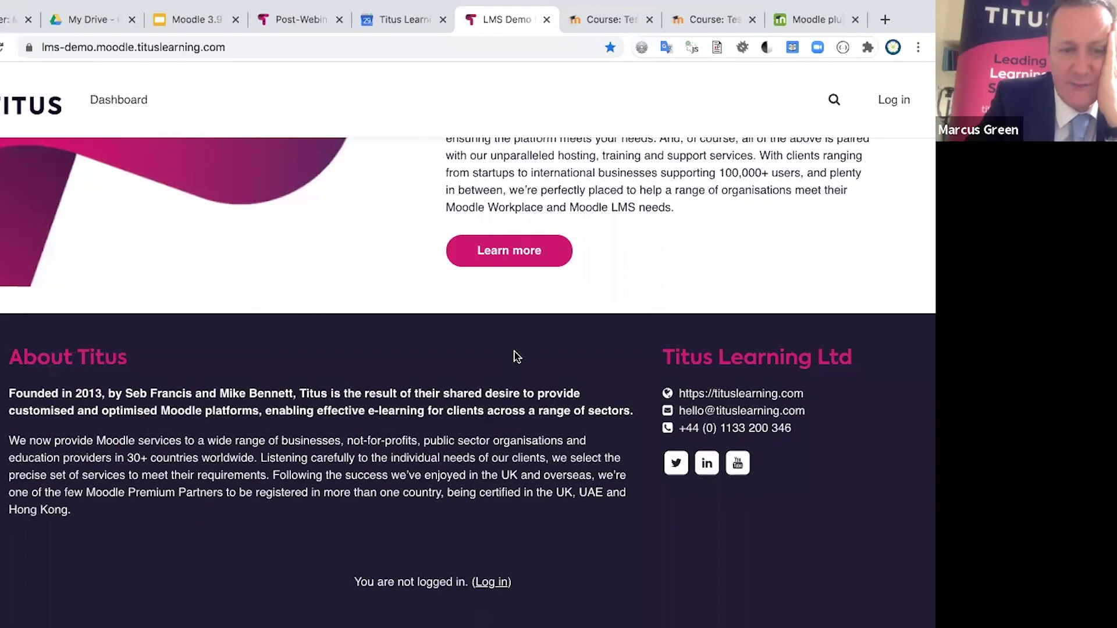
scroll(515, 354, "up", 10)
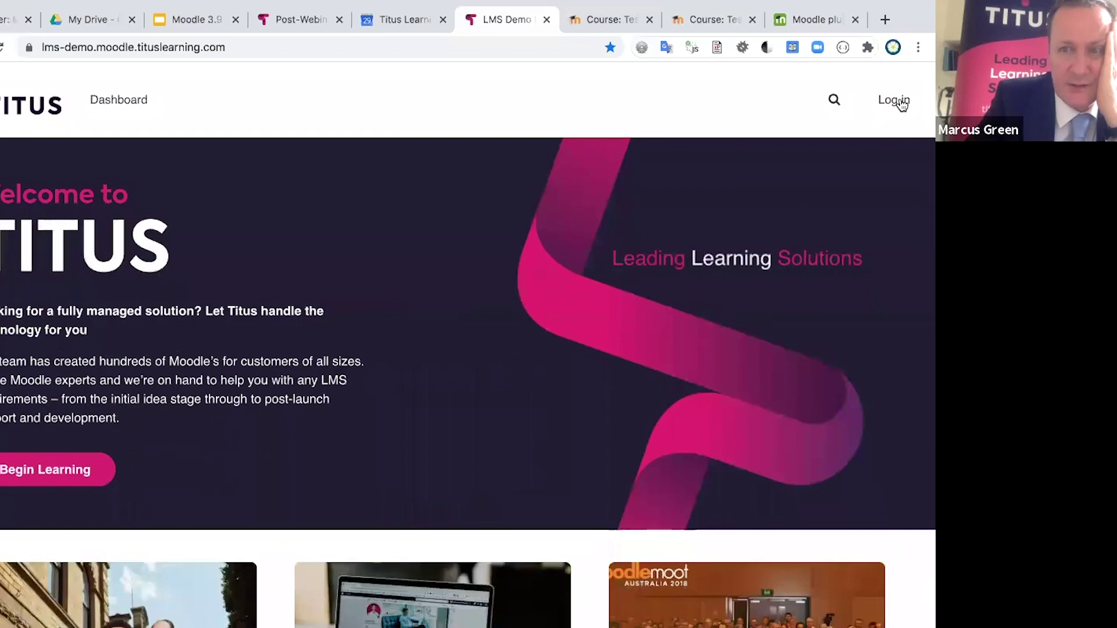
Step: Open the demo site's login page and switch from the browser to Finder
left_click(900, 102)
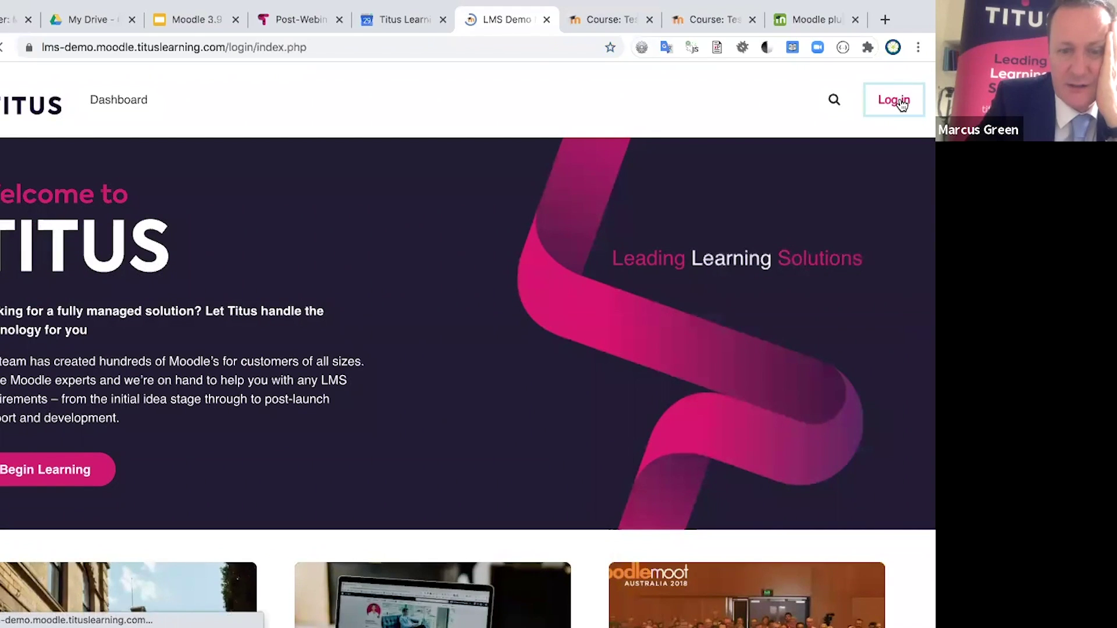
key("super+Tab")
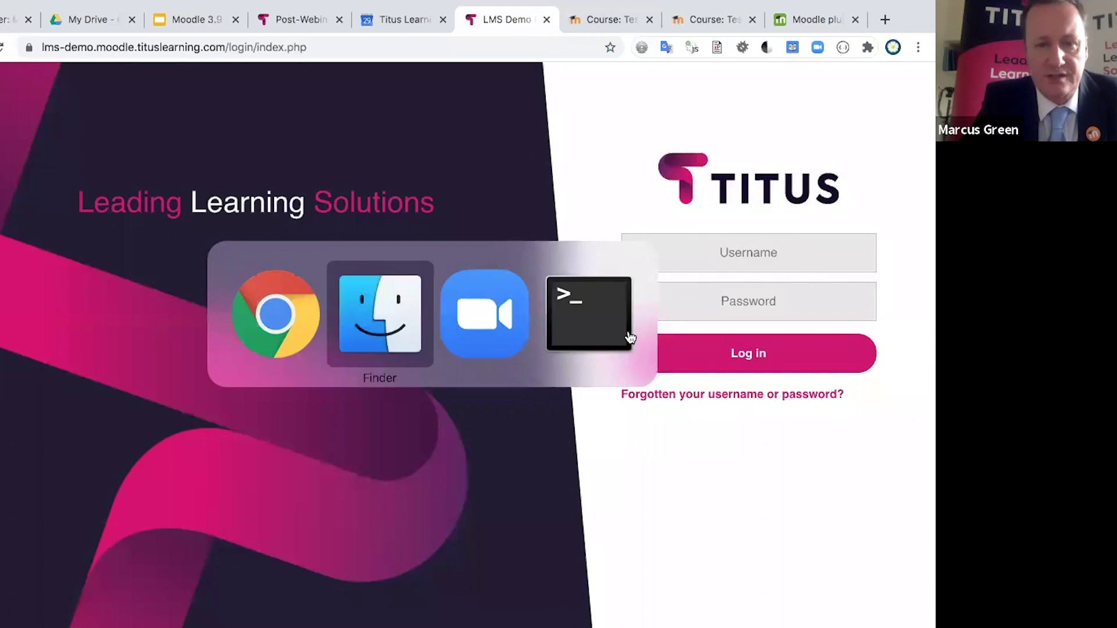
key("super+Tab")
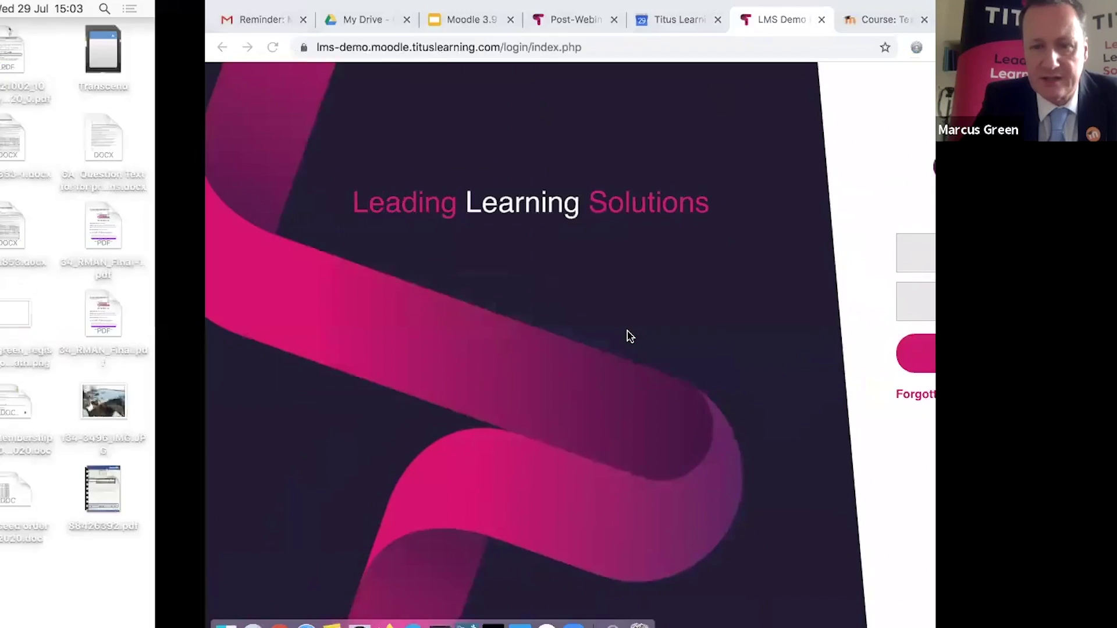